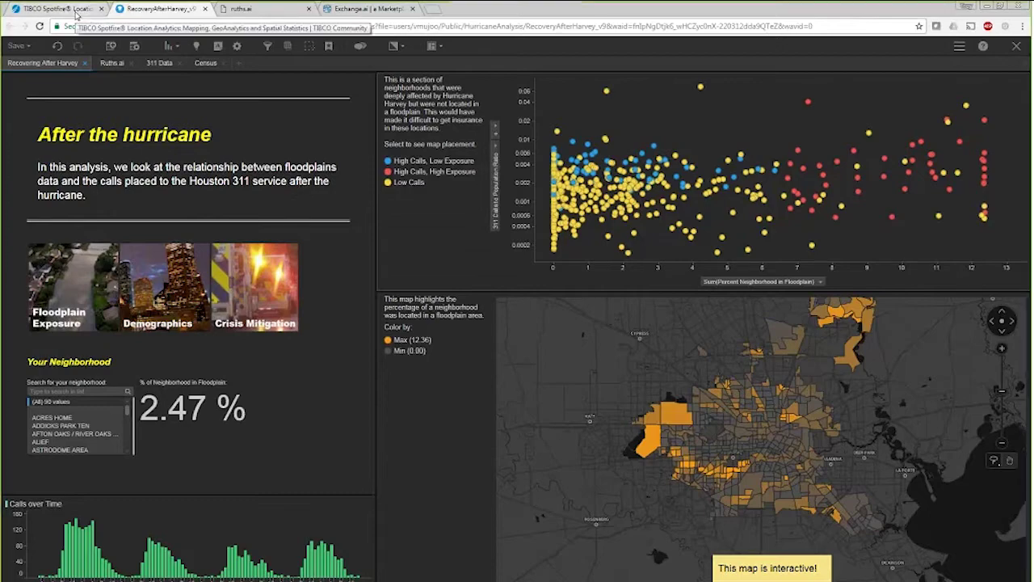
Glance over the community wiki page on Harvey, then return to the Spotfire dashboard
{"action": "left_click", "coordinate": [57, 8]}
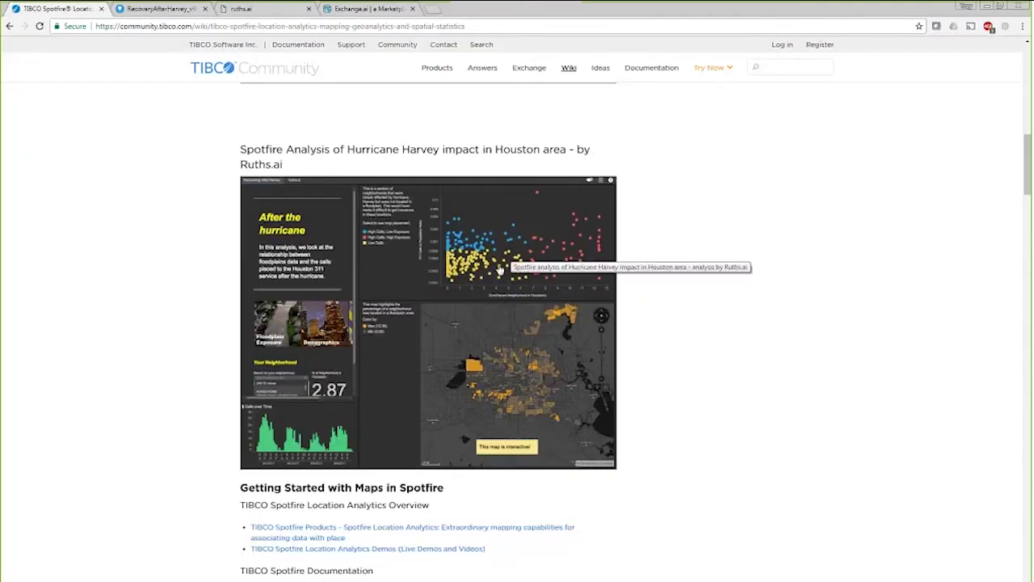
{"action": "scroll", "coordinate": [533, 417], "scroll_direction": "up", "scroll_amount": 3}
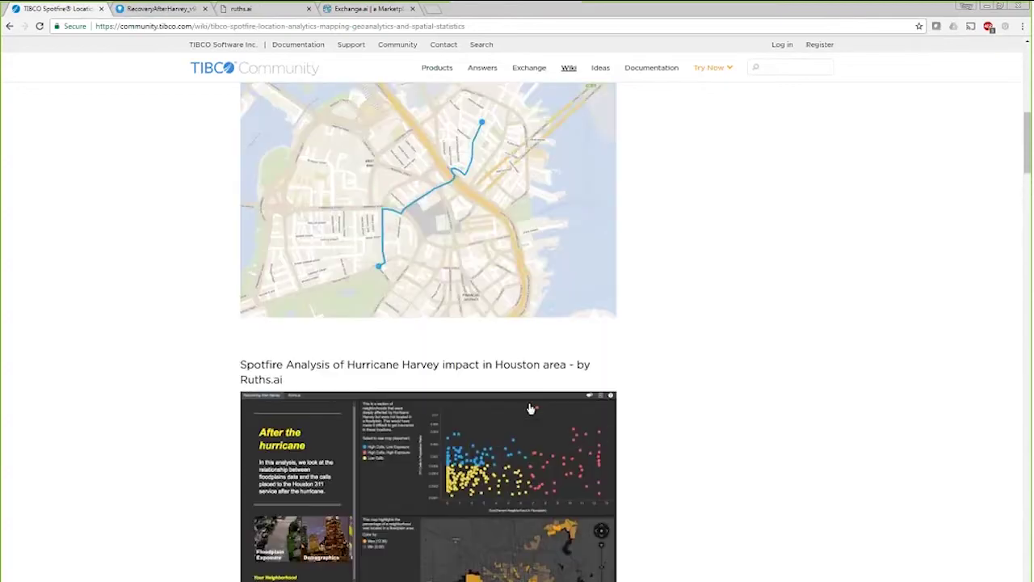
{"action": "scroll", "coordinate": [530, 404], "scroll_direction": "down", "scroll_amount": 1}
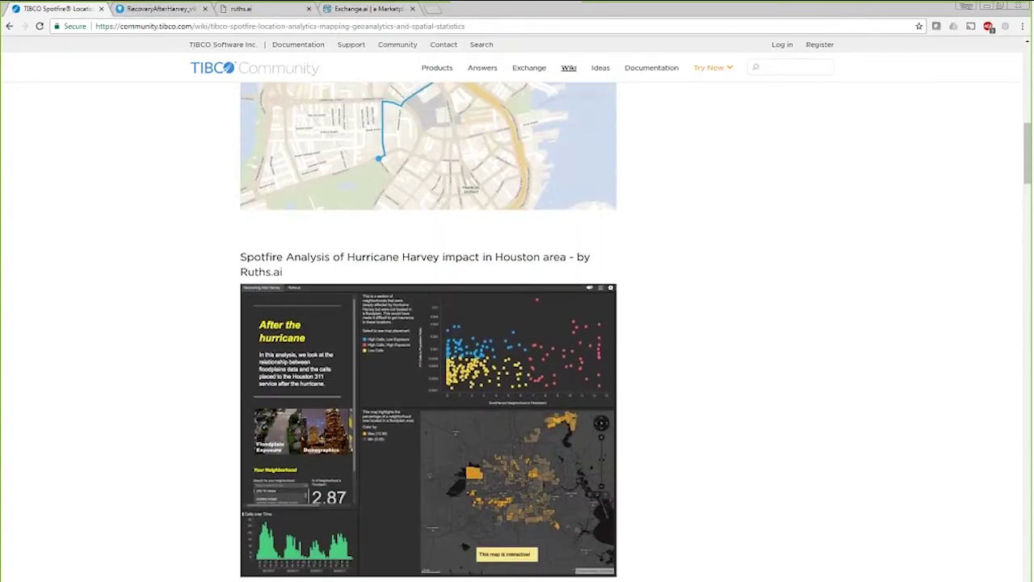
{"action": "left_click", "coordinate": [156, 13]}
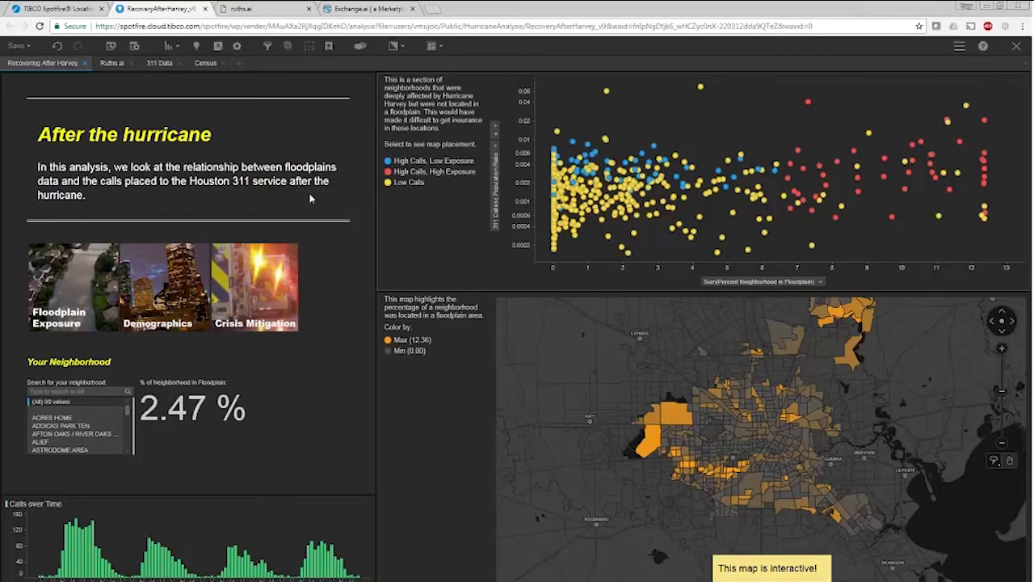
Switch to the 311 Data page and raise the treemap splitter to enlarge the table and map
{"action": "left_click", "coordinate": [160, 64]}
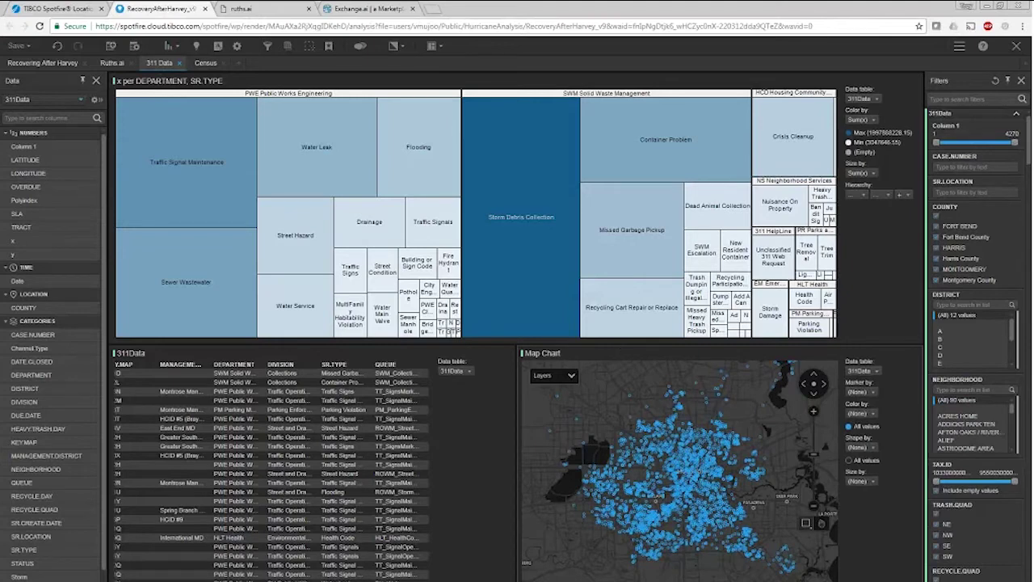
{"action": "left_click_drag", "start_coordinate": [631, 345], "coordinate": [631, 297]}
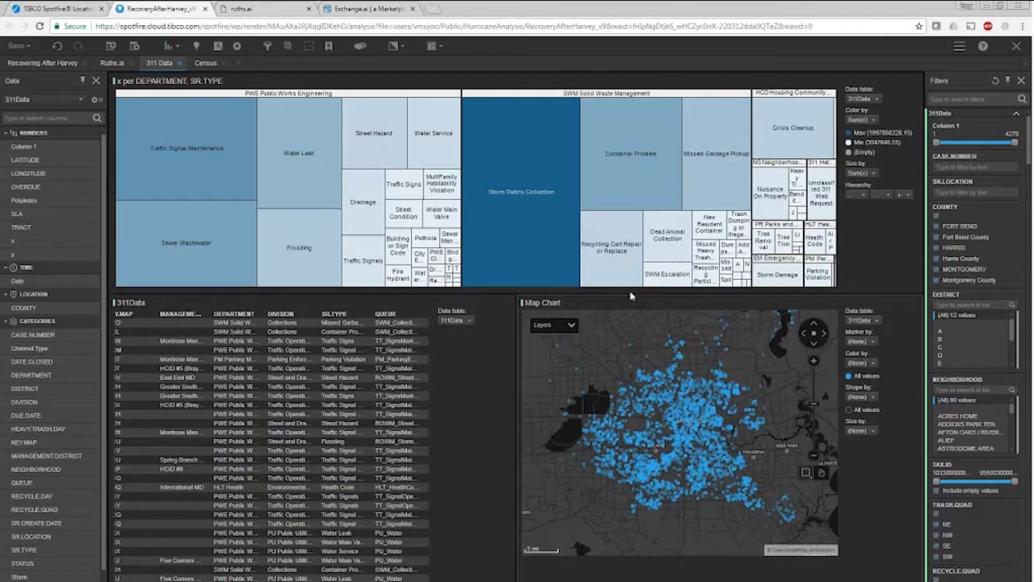
{"action": "mouse_move", "coordinate": [531, 232]}
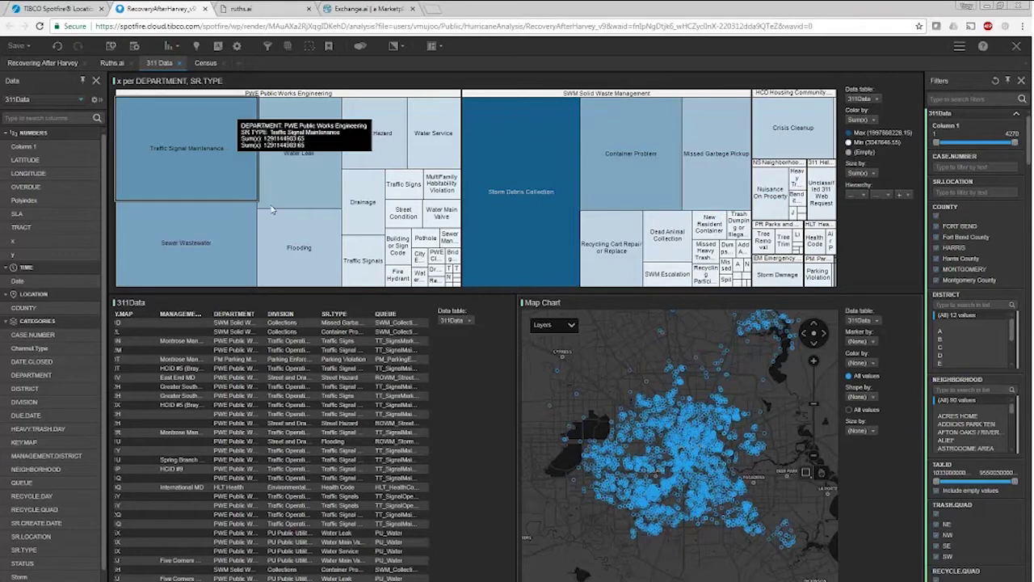
Mark Flooding in the treemap, scan the 311Data table's columns, then mark Water Leak instead
{"action": "left_click", "coordinate": [310, 239]}
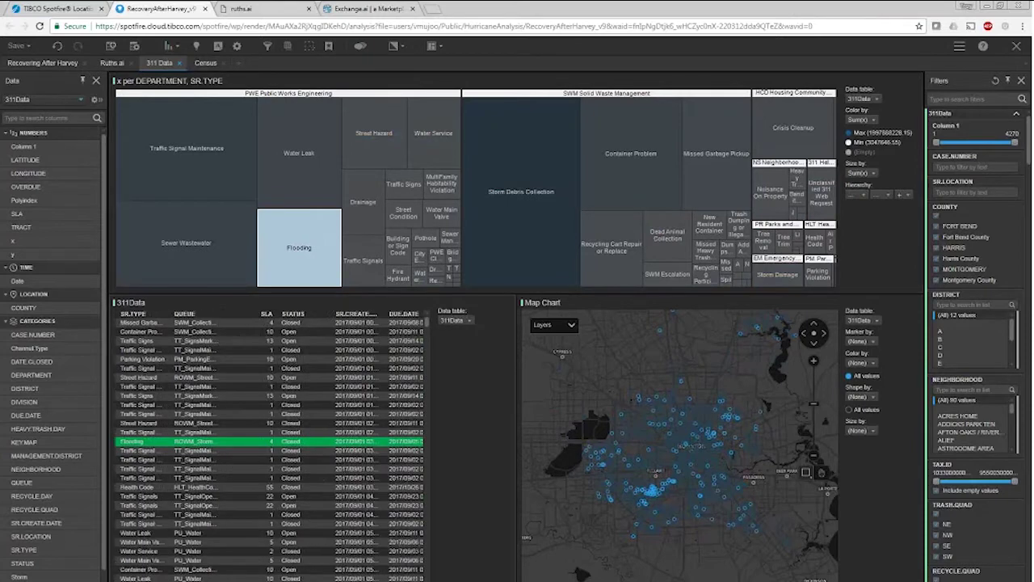
{"action": "scroll", "coordinate": [269, 444], "scroll_direction": "right", "scroll_amount": 5}
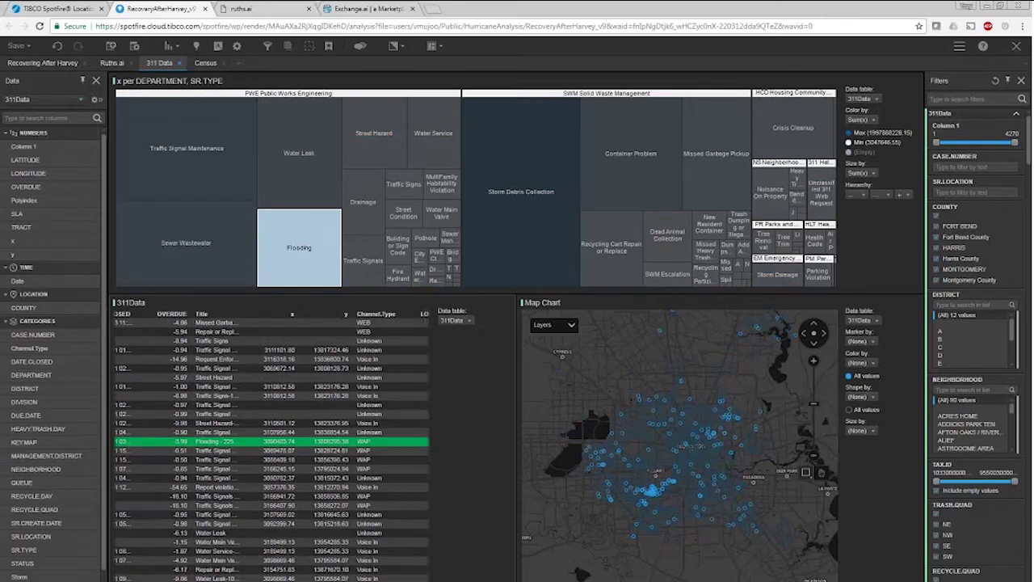
{"action": "scroll", "coordinate": [269, 445], "scroll_direction": "right", "scroll_amount": 6}
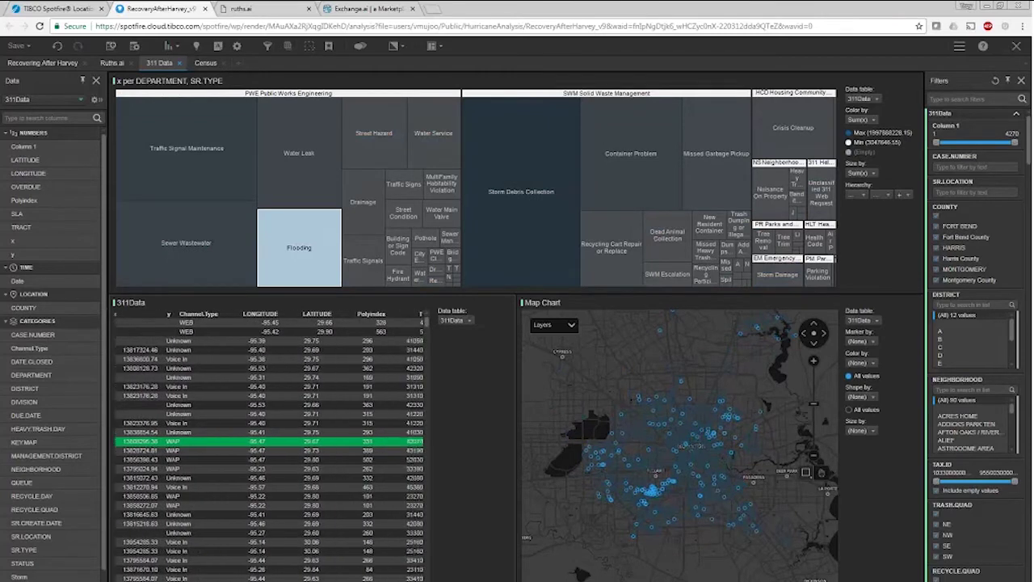
{"action": "scroll", "coordinate": [269, 444], "scroll_direction": "right", "scroll_amount": 6}
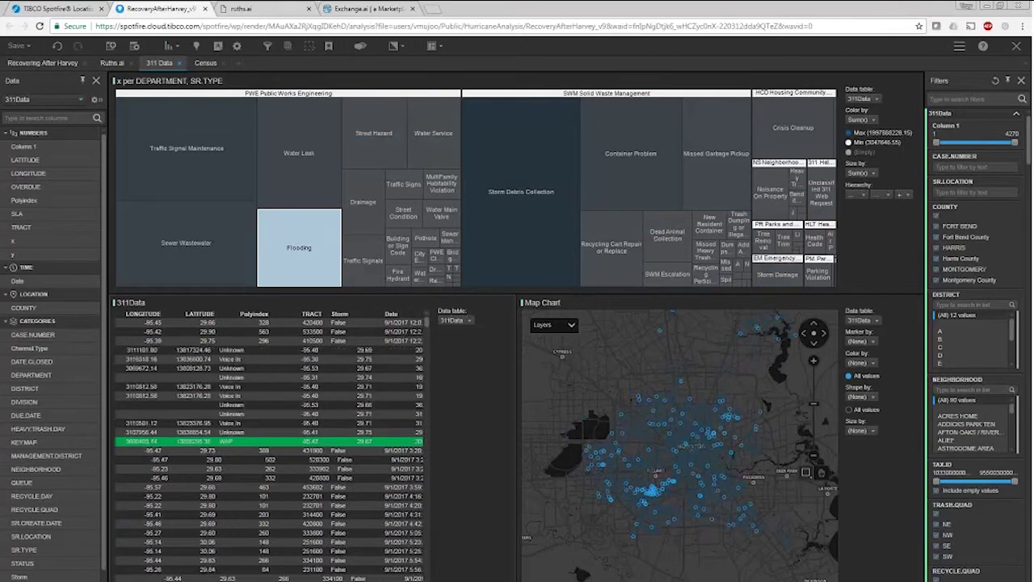
{"action": "scroll", "coordinate": [269, 444], "scroll_direction": "left", "scroll_amount": 12}
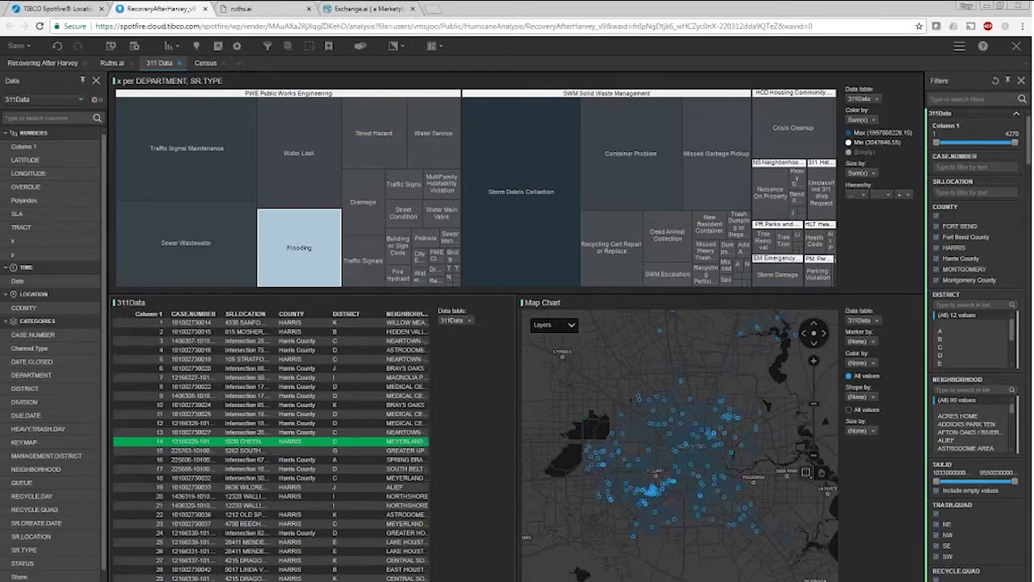
{"action": "left_click", "coordinate": [299, 153]}
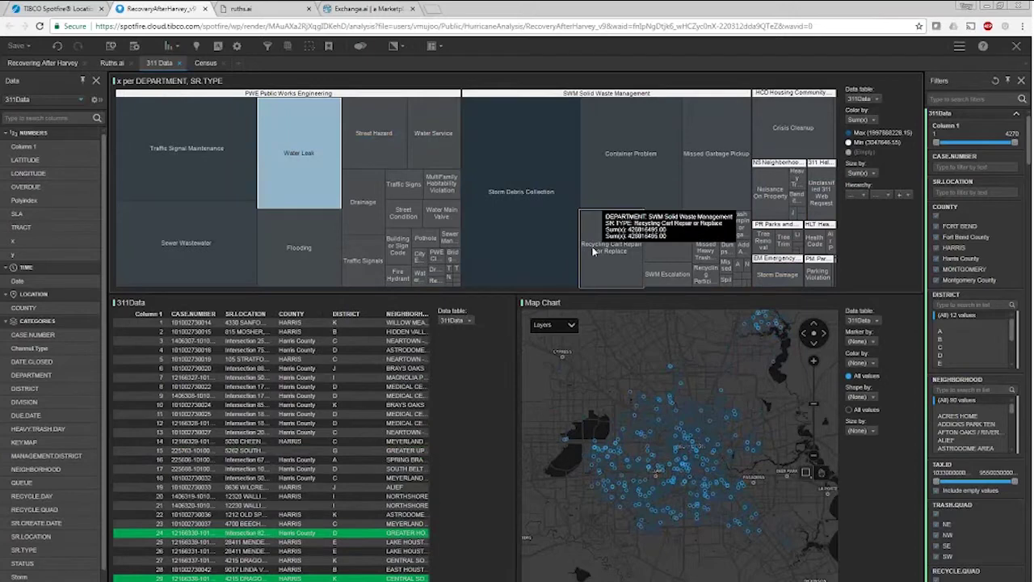
On the Census page, widen and reposition the neighbourhood floodplain map, then clear the marking
{"action": "left_click", "coordinate": [202, 63]}
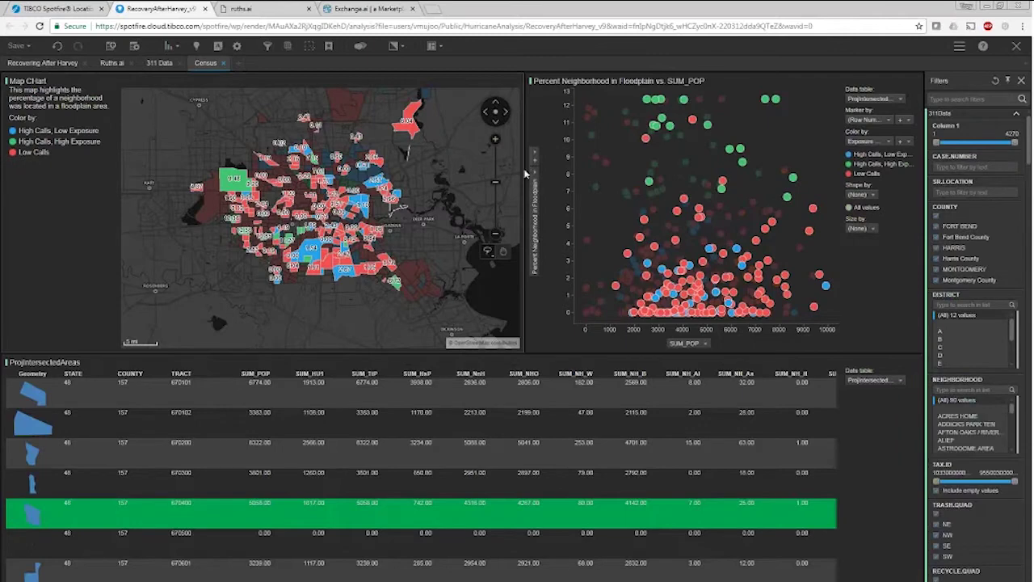
{"action": "left_click_drag", "start_coordinate": [526, 174], "coordinate": [552, 174]}
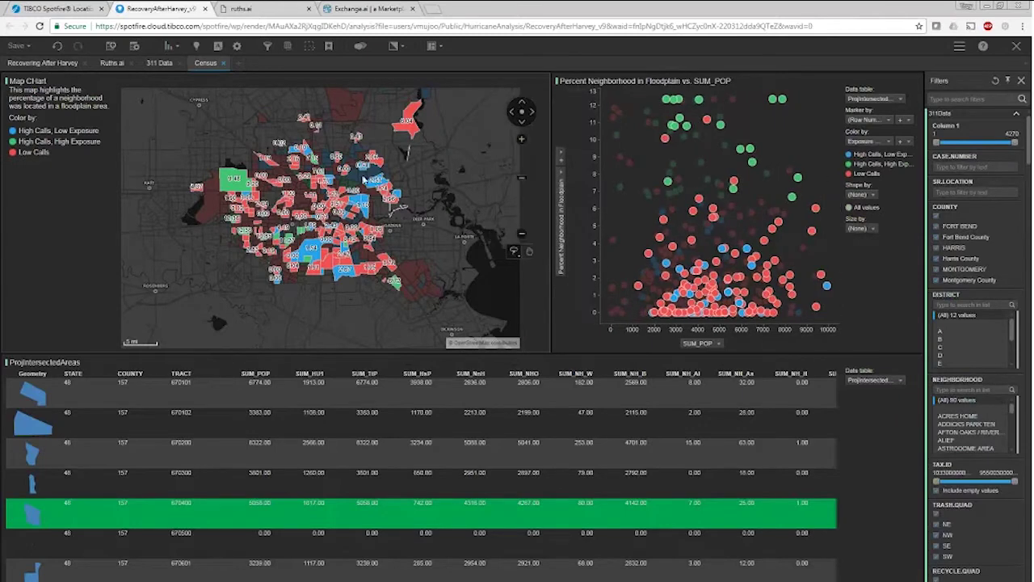
{"action": "scroll", "coordinate": [363, 179], "scroll_direction": "up", "scroll_amount": 2}
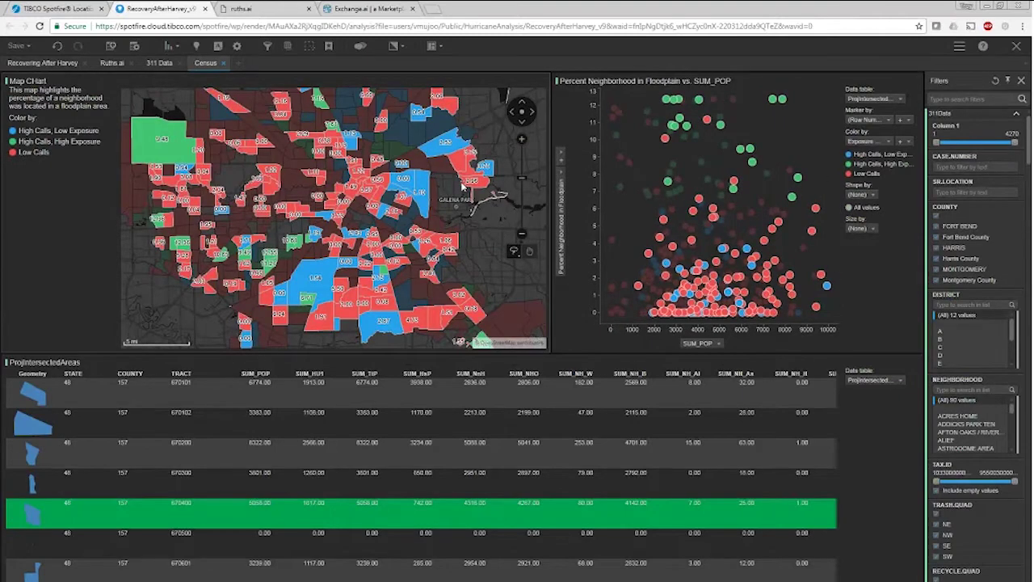
{"action": "scroll", "coordinate": [410, 295], "scroll_direction": "down", "scroll_amount": 3}
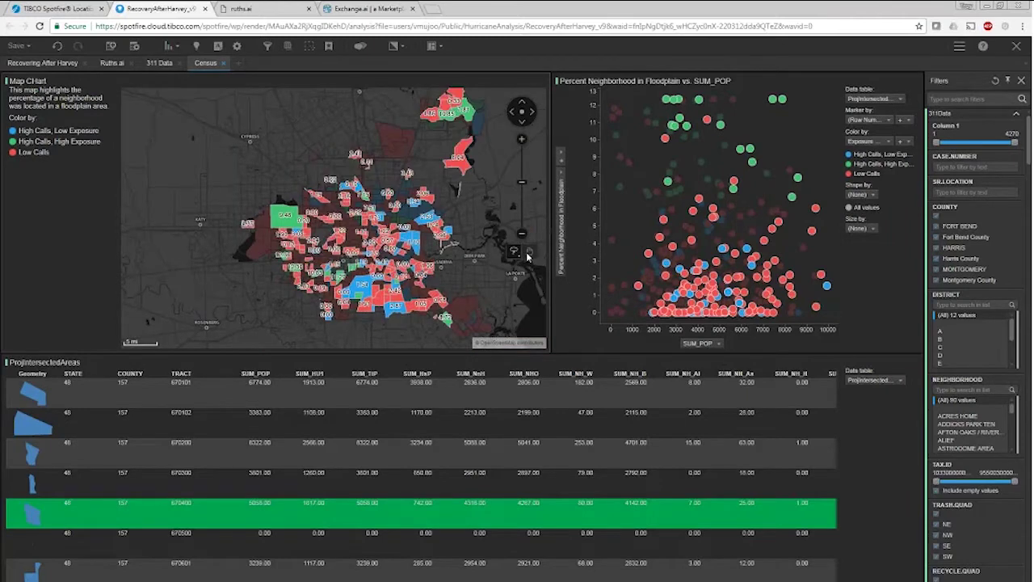
{"action": "left_click_drag", "start_coordinate": [479, 276], "coordinate": [457, 258]}
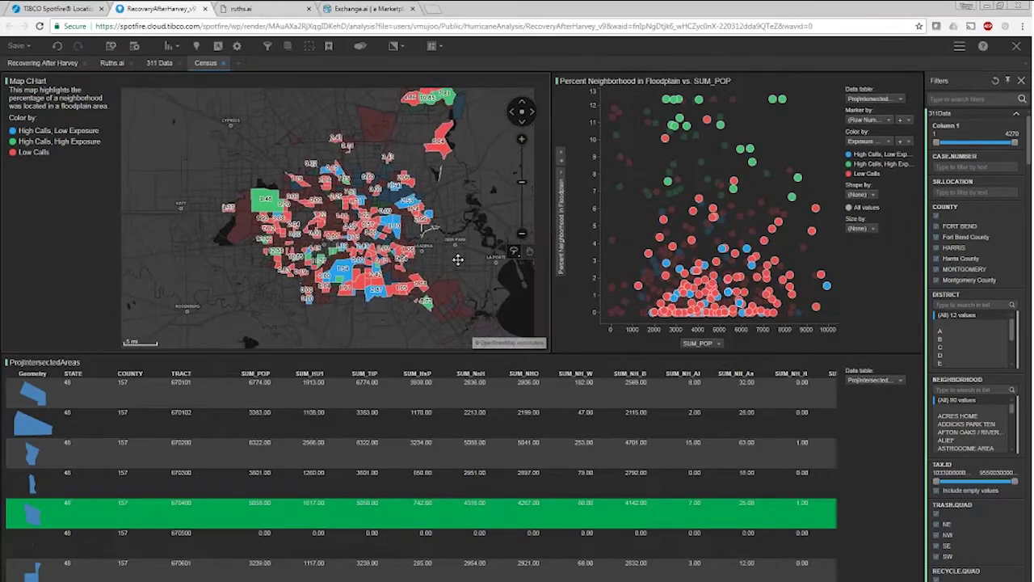
{"action": "left_click", "coordinate": [529, 238]}
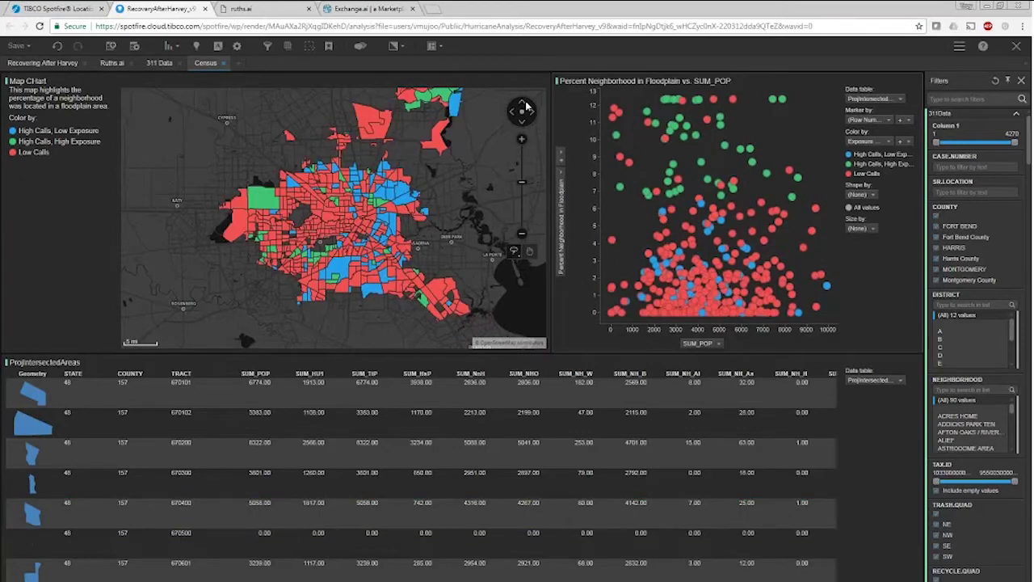
{"action": "right_click", "coordinate": [264, 117]}
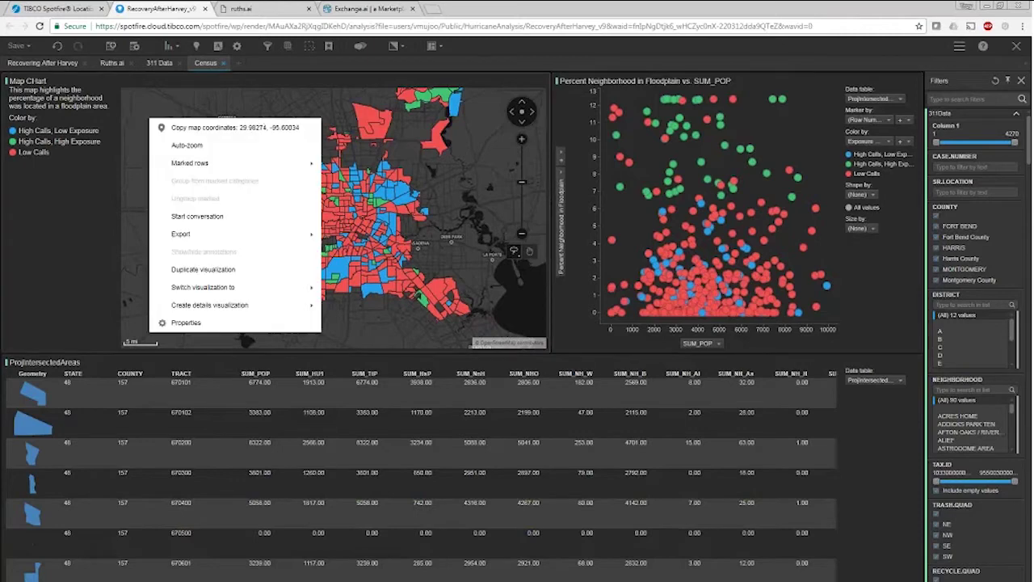
In the map properties, set the ProjIntersectedAreas layer's Color by to SUM_POP
{"action": "left_click", "coordinate": [248, 322]}
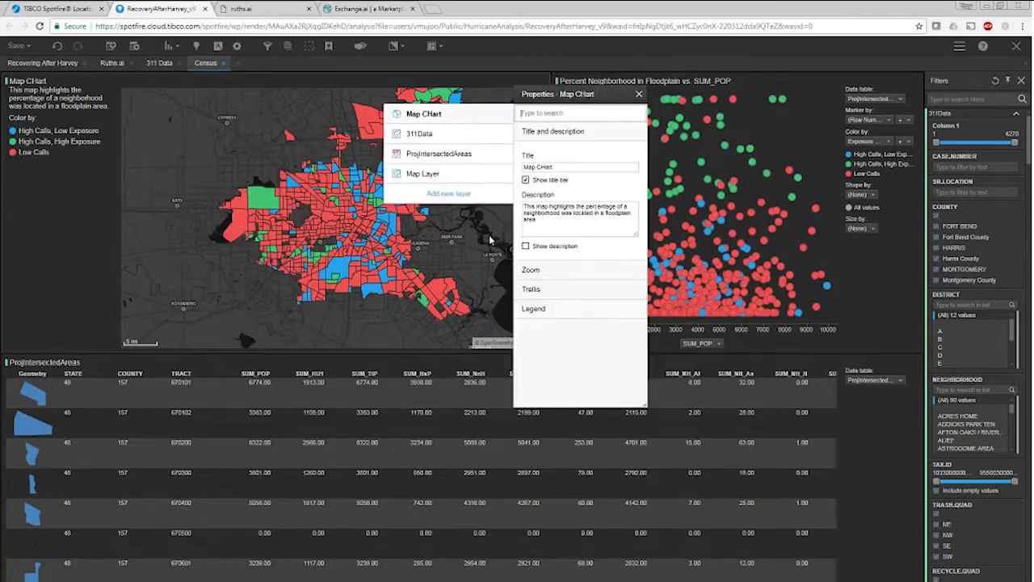
{"action": "left_click", "coordinate": [439, 152]}
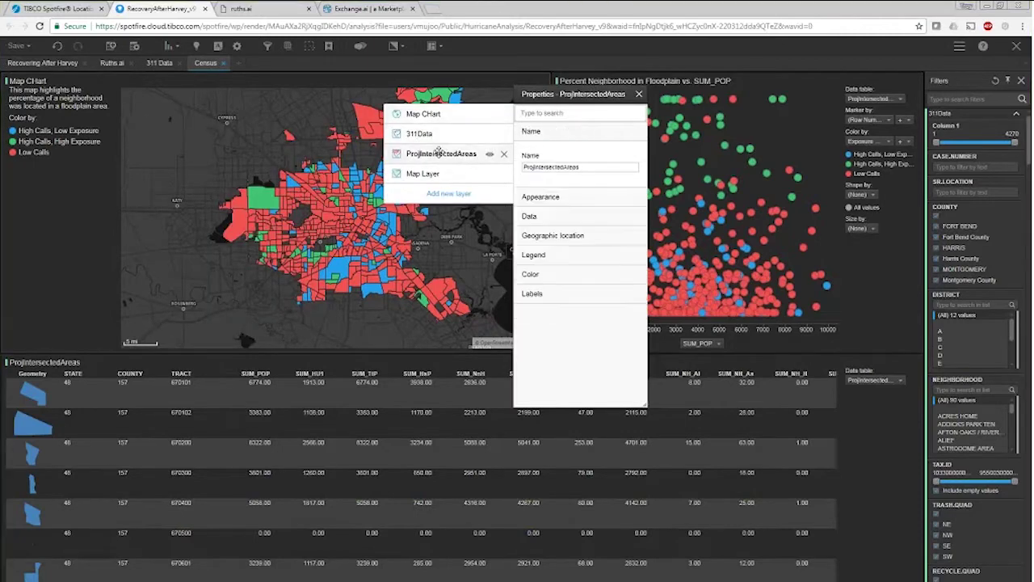
{"action": "left_click", "coordinate": [584, 271]}
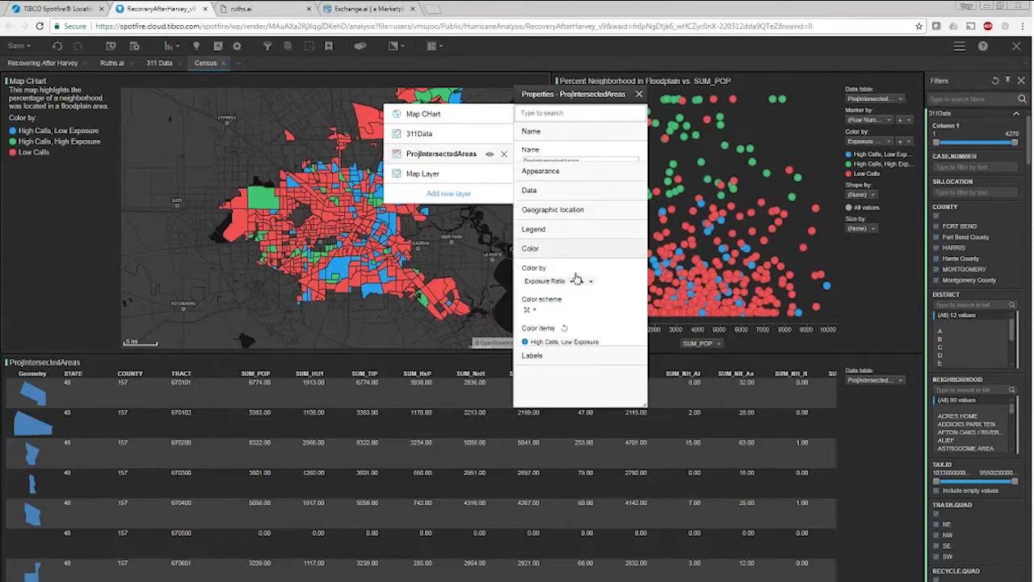
{"action": "left_click", "coordinate": [570, 266]}
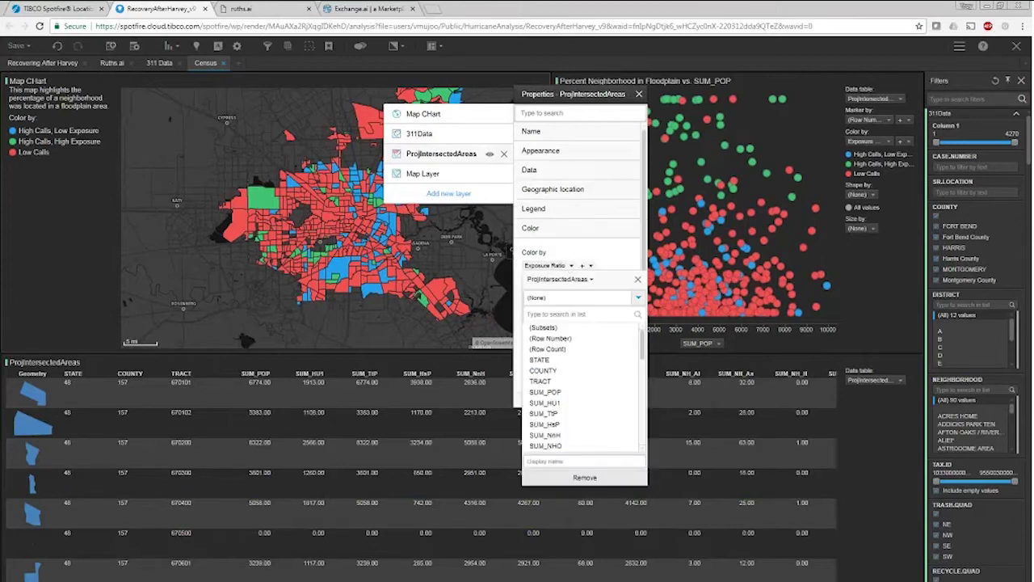
{"action": "left_click", "coordinate": [581, 398]}
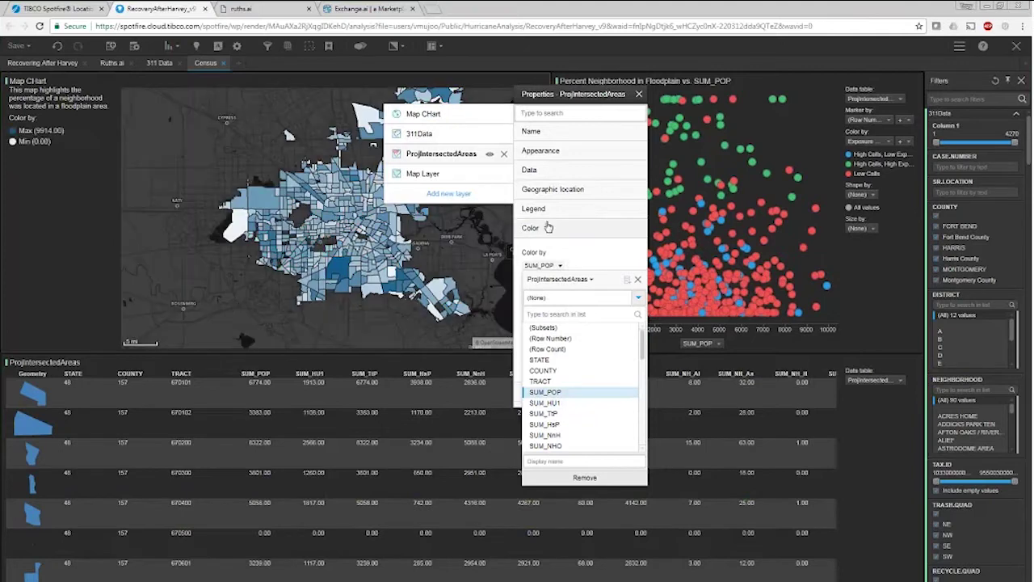
{"action": "left_click", "coordinate": [485, 194]}
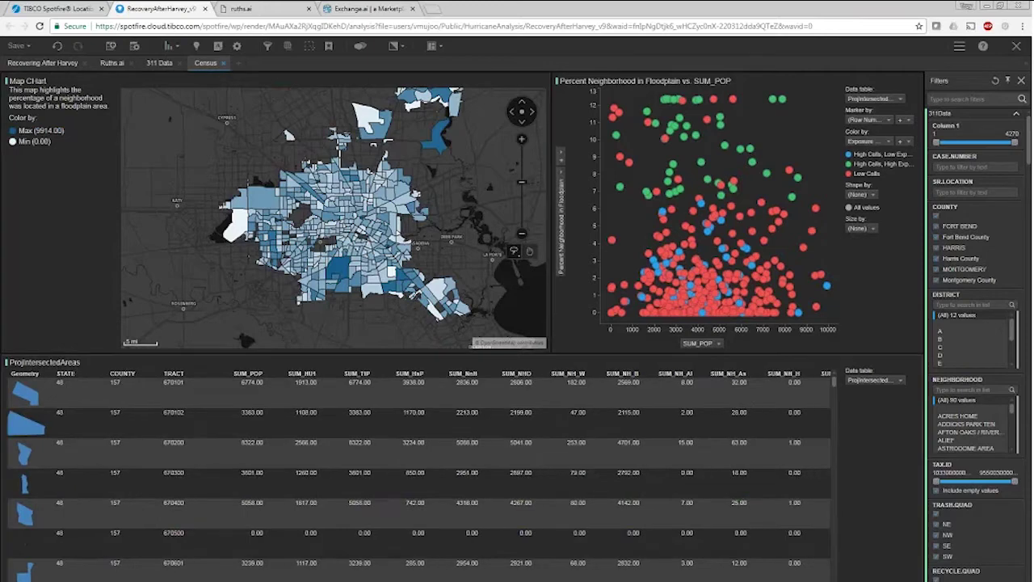
Scroll the ProjIntersectedAreas table right to reveal Percent Neighborhood in Floodplain and XMin–YMax columns
{"action": "scroll", "coordinate": [420, 469], "scroll_direction": "right", "scroll_amount": 3}
{"action": "scroll", "coordinate": [420, 469], "scroll_direction": "right", "scroll_amount": 3}
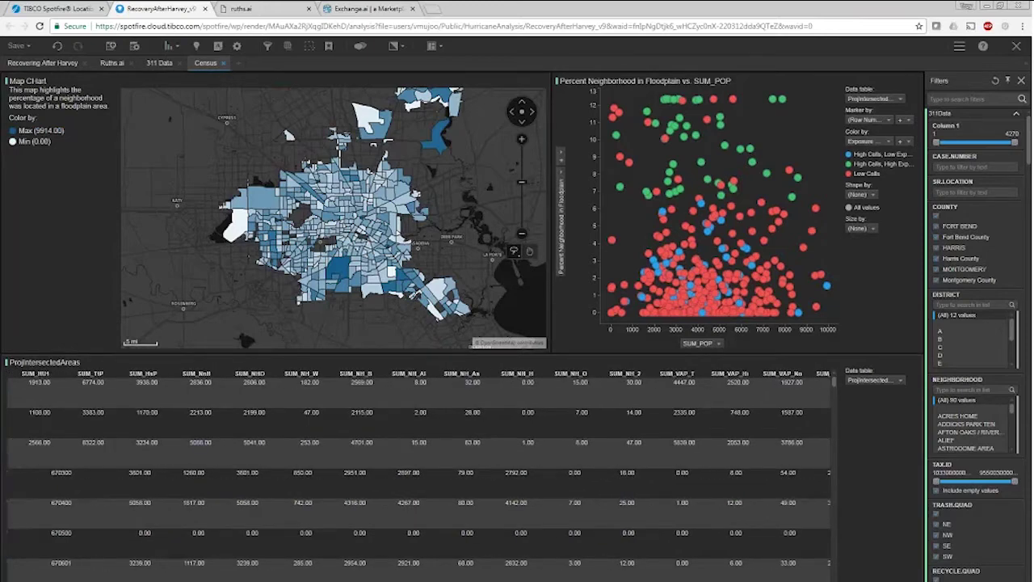
{"action": "scroll", "coordinate": [420, 469], "scroll_direction": "right", "scroll_amount": 3}
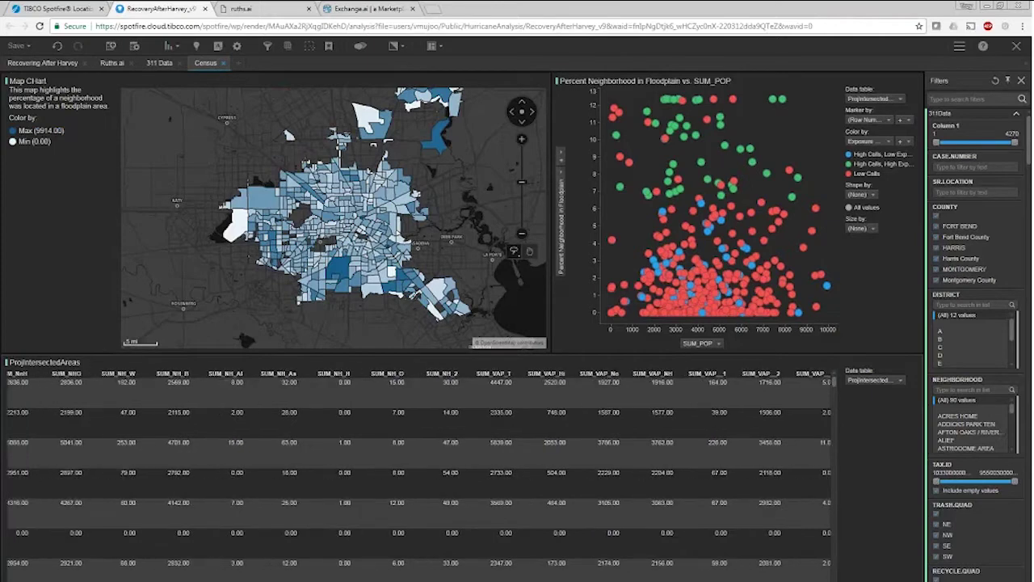
{"action": "scroll", "coordinate": [420, 469], "scroll_direction": "right", "scroll_amount": 3}
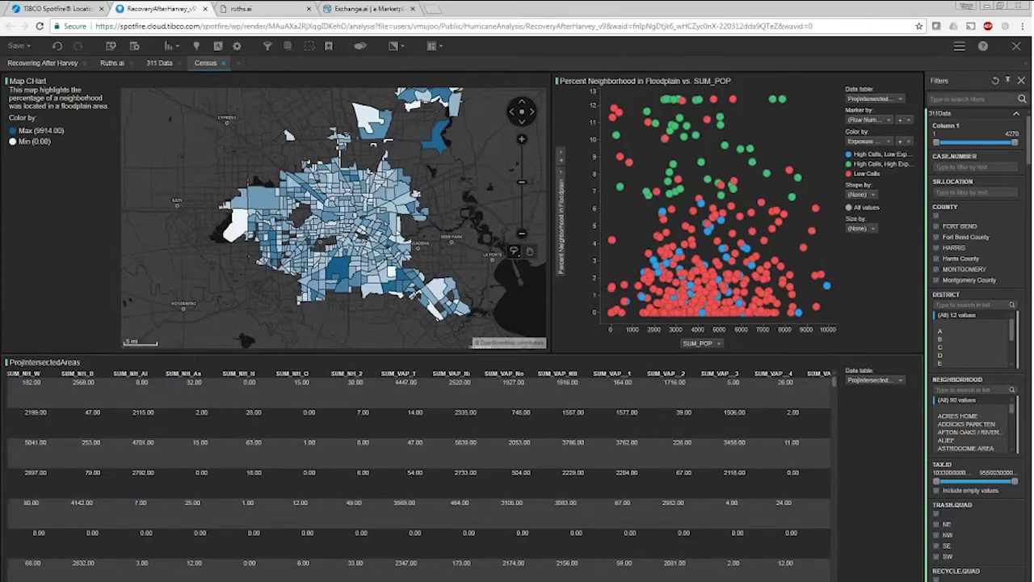
{"action": "scroll", "coordinate": [420, 468], "scroll_direction": "right", "scroll_amount": 5}
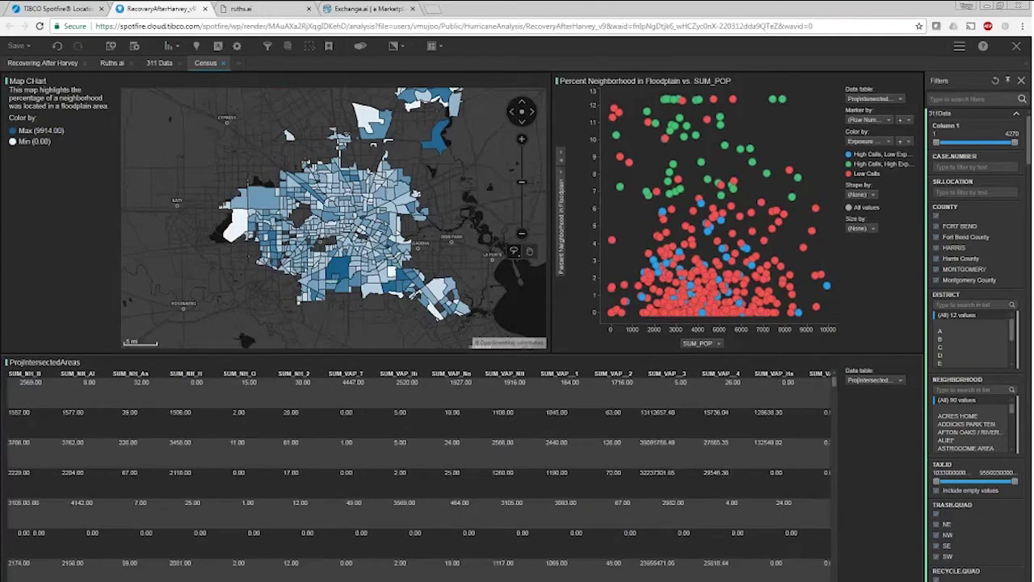
{"action": "scroll", "coordinate": [420, 468], "scroll_direction": "right", "scroll_amount": 5}
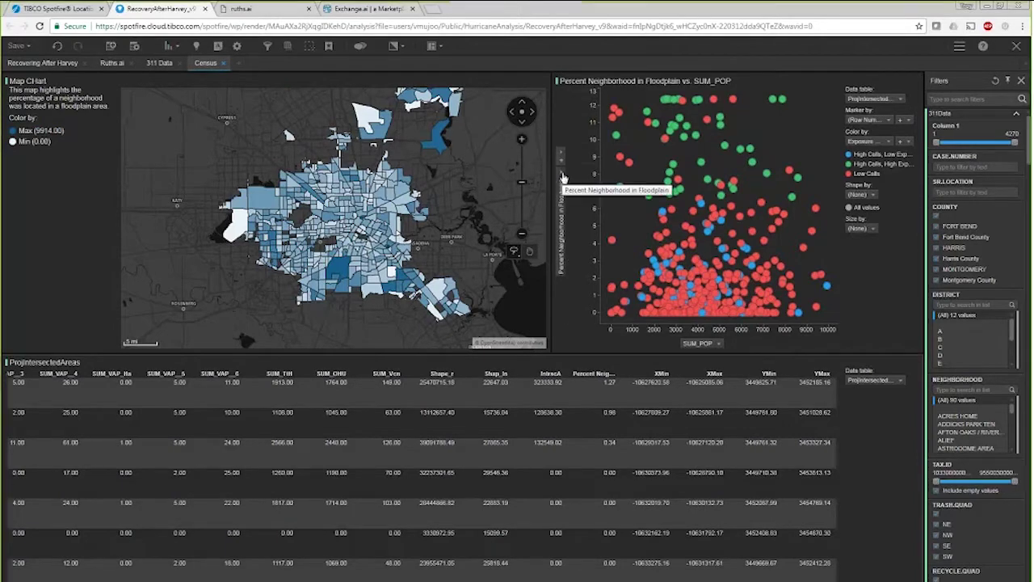
{"action": "left_click", "coordinate": [562, 176]}
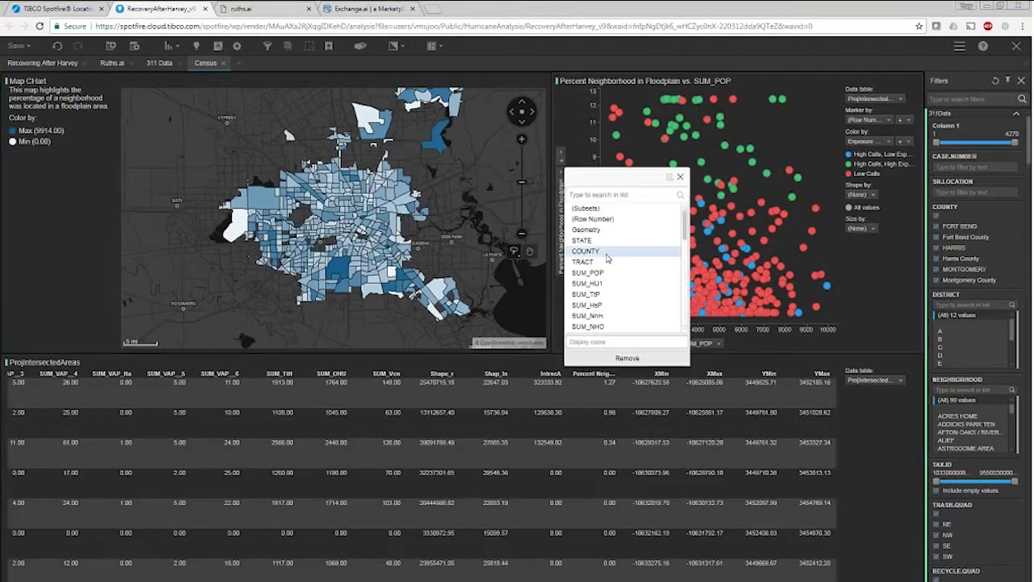
{"action": "scroll", "coordinate": [614, 282], "scroll_direction": "down", "scroll_amount": 8}
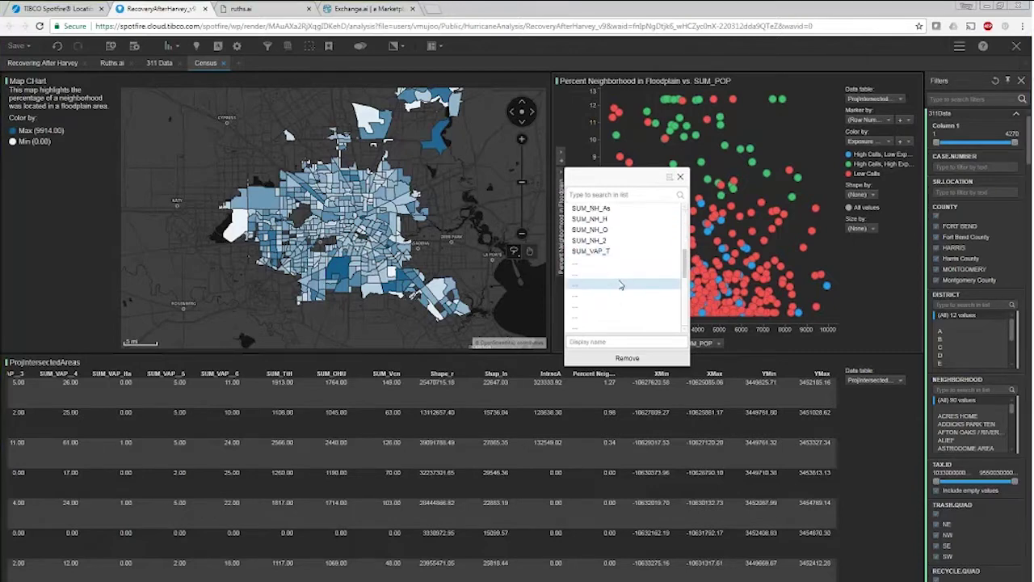
{"action": "scroll", "coordinate": [620, 284], "scroll_direction": "down", "scroll_amount": 4}
{"action": "scroll", "coordinate": [620, 284], "scroll_direction": "down", "scroll_amount": 1}
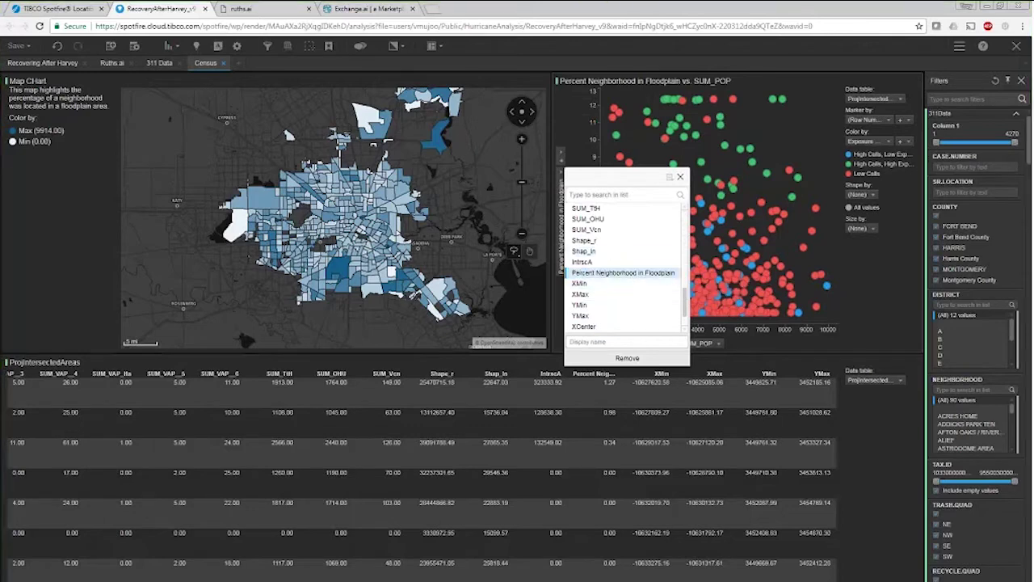
{"action": "left_click", "coordinate": [494, 256]}
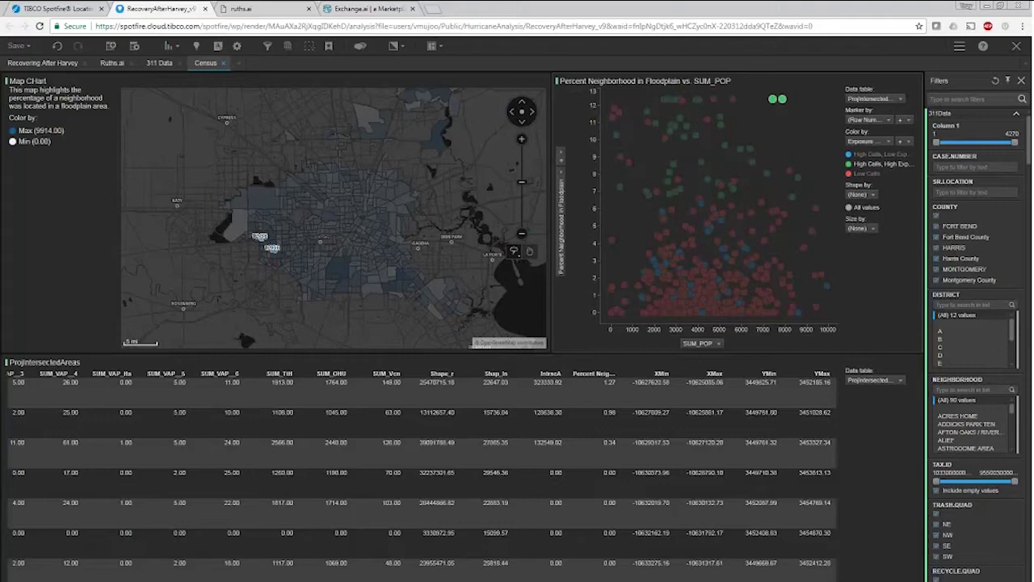
{"action": "left_click_drag", "start_coordinate": [604, 97], "coordinate": [647, 212]}
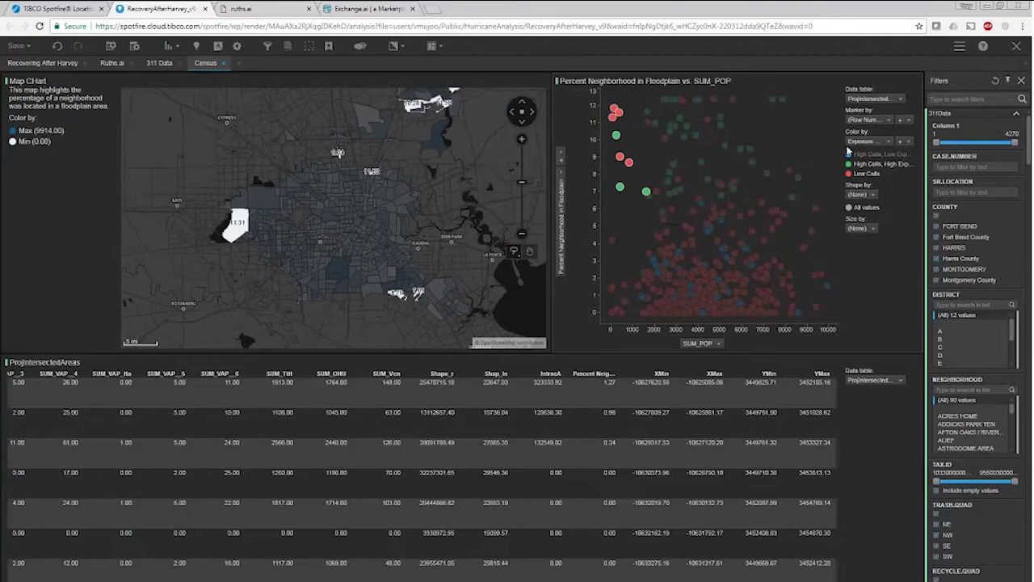
{"action": "left_click_drag", "start_coordinate": [737, 92], "coordinate": [884, 342]}
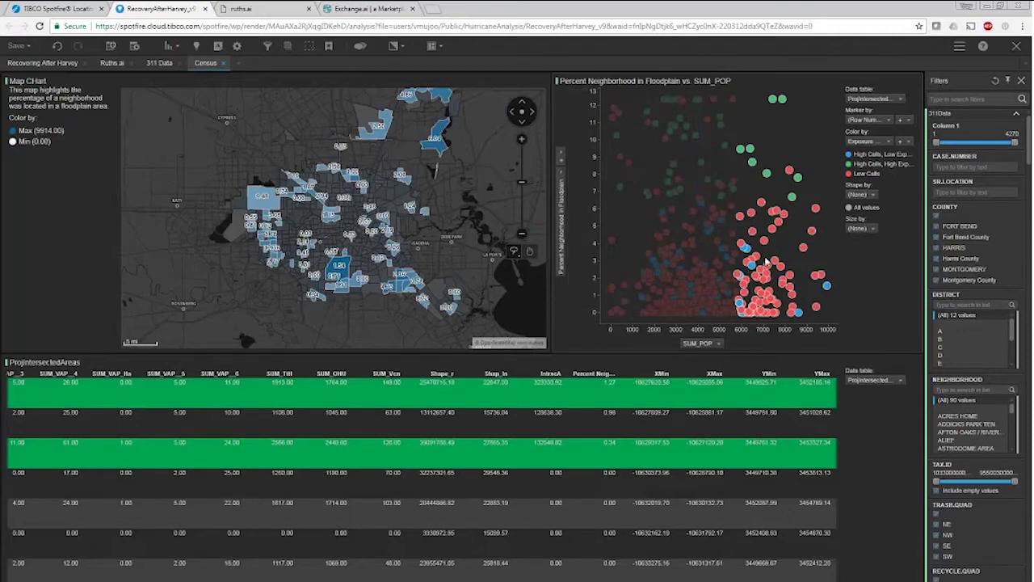
{"action": "left_click_drag", "start_coordinate": [604, 96], "coordinate": [638, 335]}
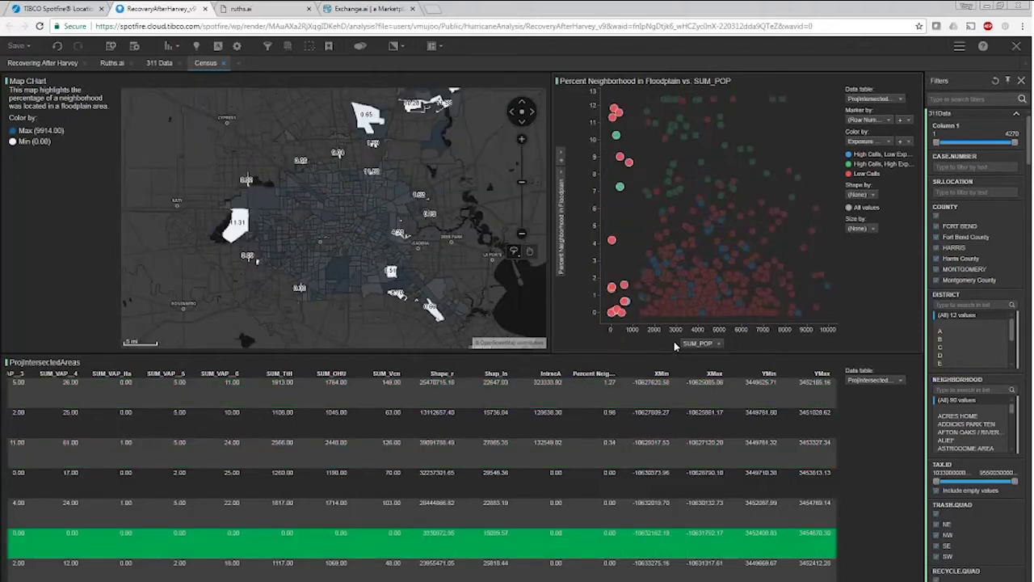
{"action": "left_click_drag", "start_coordinate": [678, 92], "coordinate": [734, 350]}
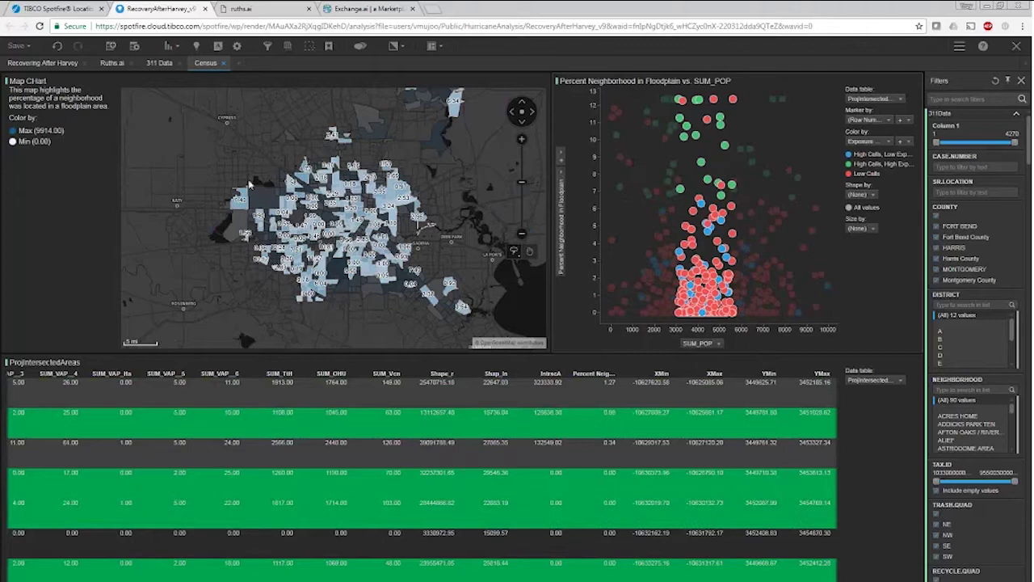
{"action": "left_click", "coordinate": [181, 114]}
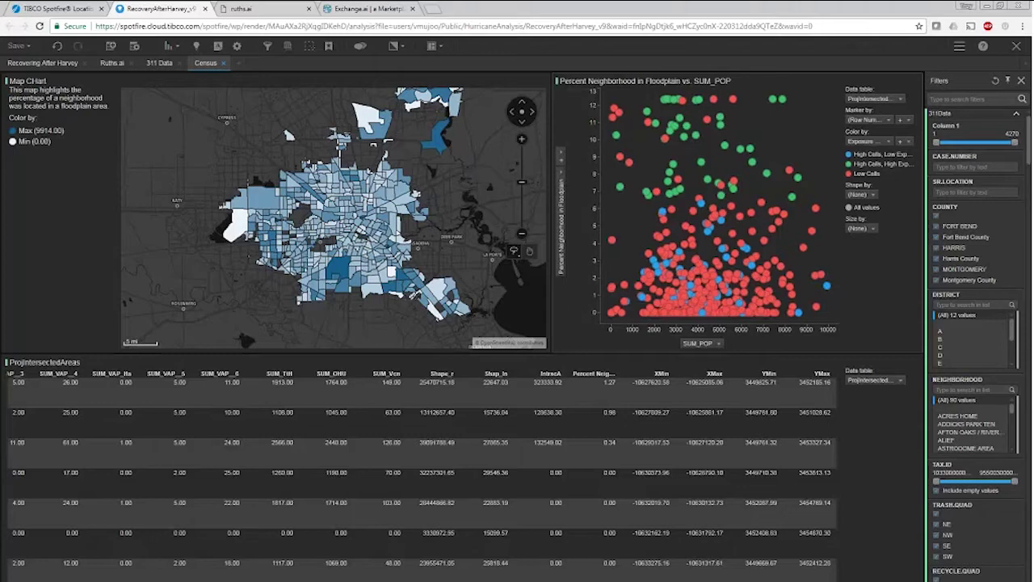
{"action": "left_click", "coordinate": [38, 63]}
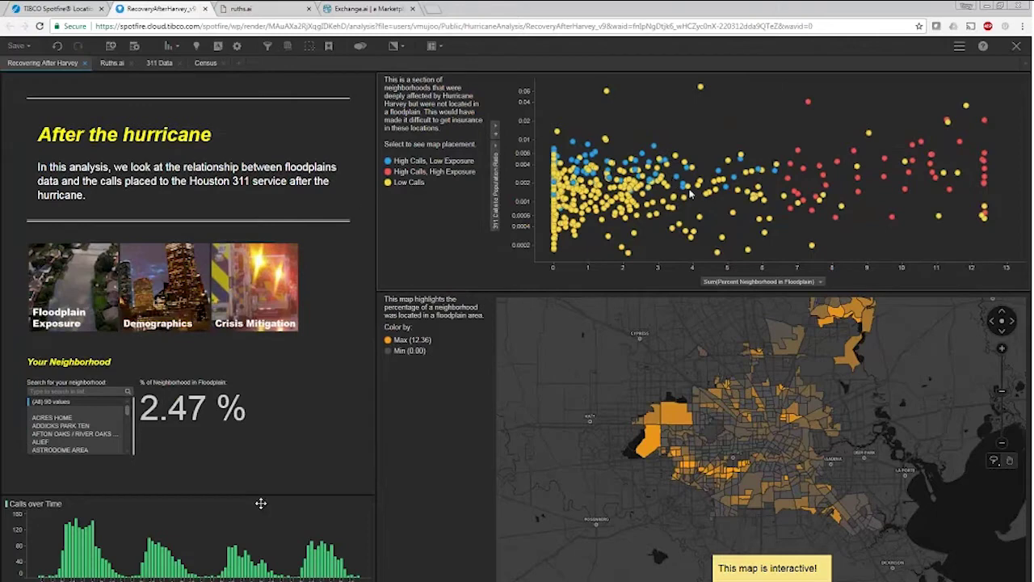
Enlarge the Calls over Time chart and mark individual high-exposure neighbourhood points
{"action": "left_click_drag", "start_coordinate": [213, 495], "coordinate": [212, 473]}
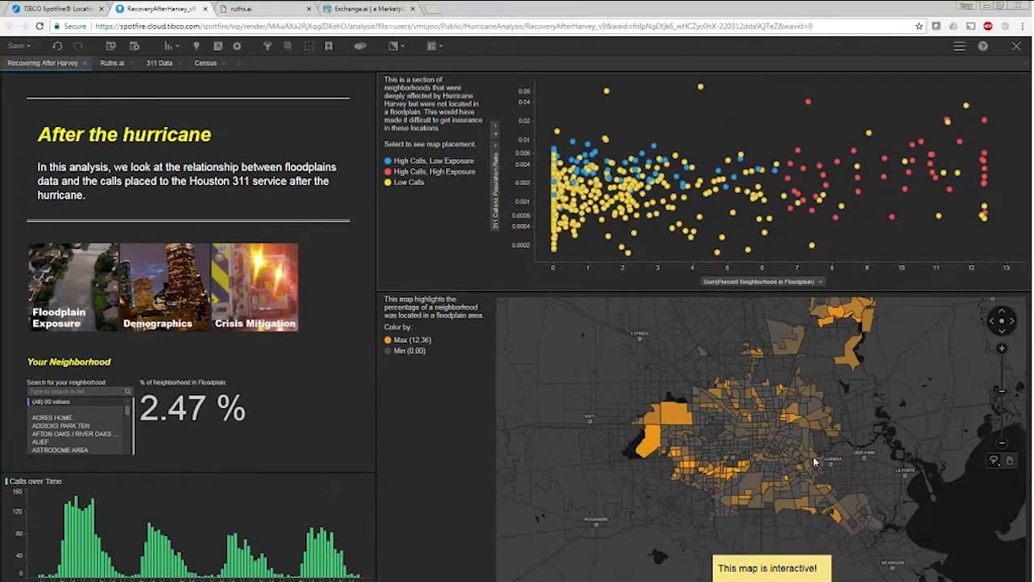
{"action": "left_click", "coordinate": [857, 190]}
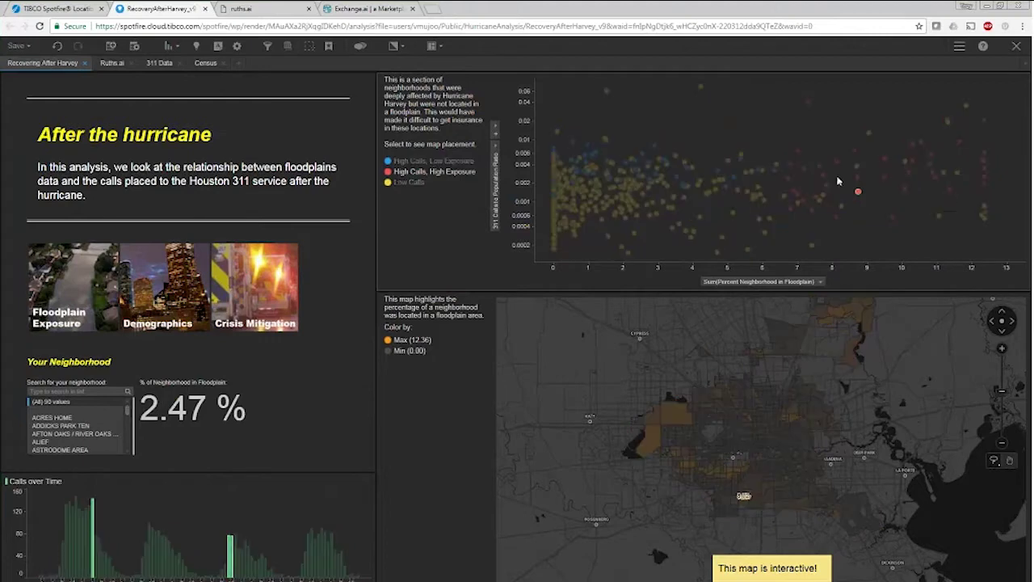
{"action": "left_click", "coordinate": [799, 150]}
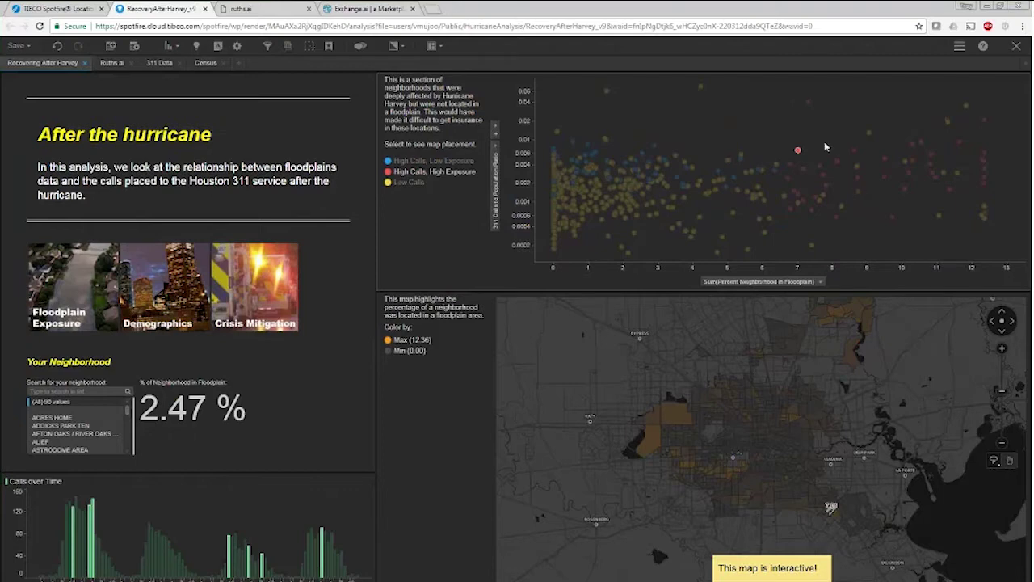
Marquee-mark the high-floodplain points, compare the low-floodplain column, re-mark the high ones, then clear
{"action": "left_click_drag", "start_coordinate": [776, 89], "coordinate": [1021, 261]}
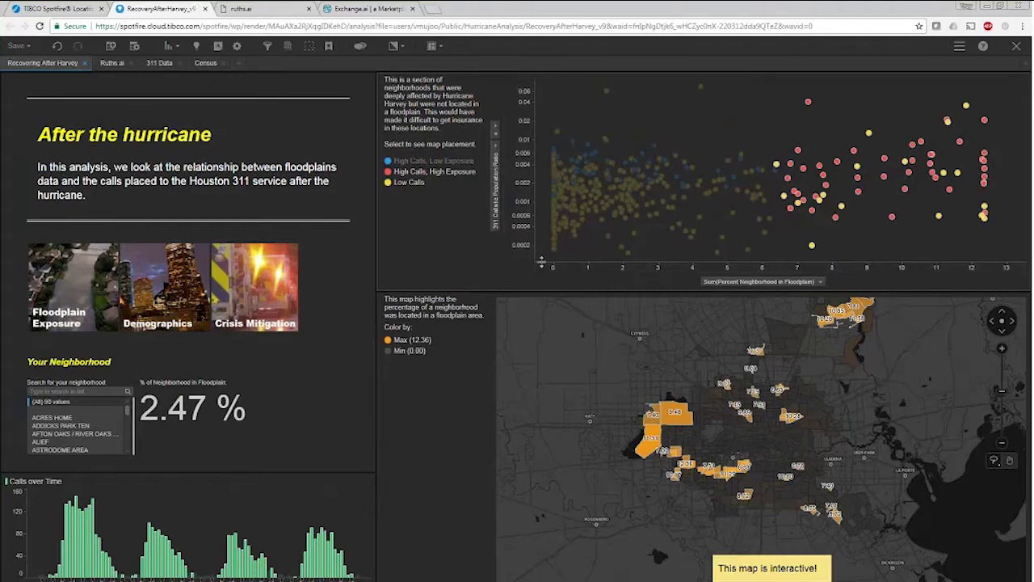
{"action": "left_click_drag", "start_coordinate": [545, 173], "coordinate": [597, 262]}
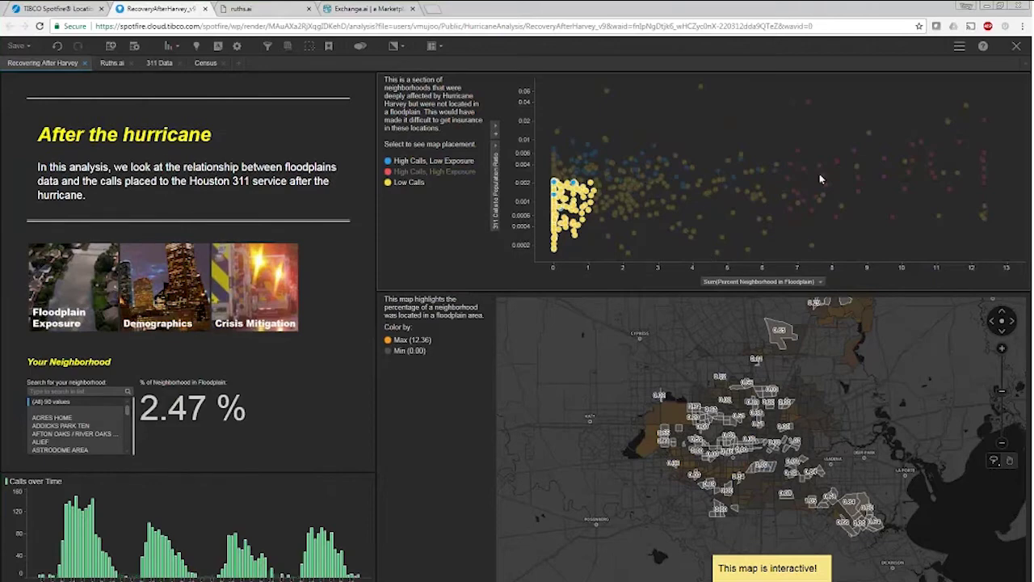
{"action": "left_click_drag", "start_coordinate": [763, 94], "coordinate": [1003, 190]}
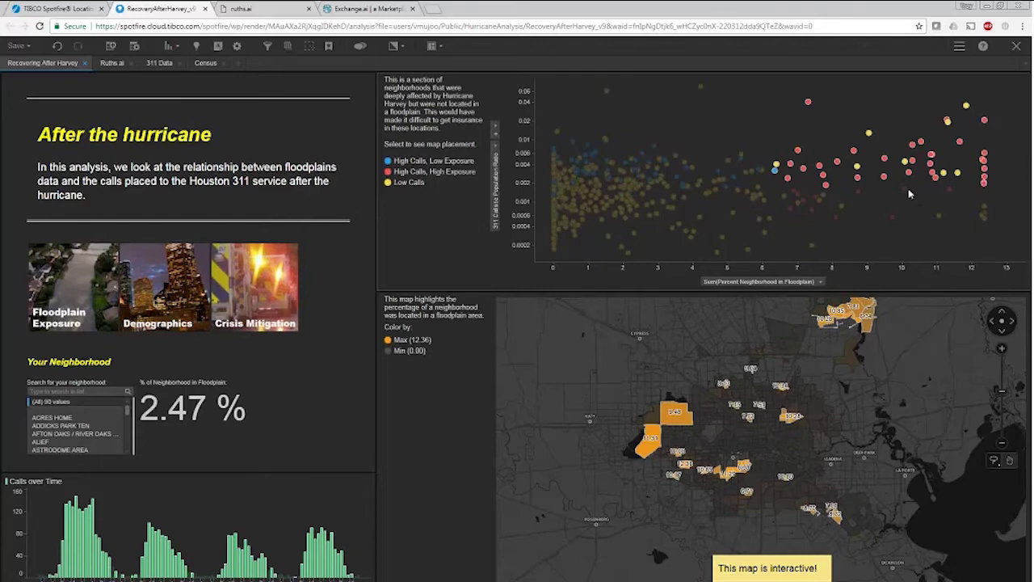
{"action": "left_click", "coordinate": [817, 149]}
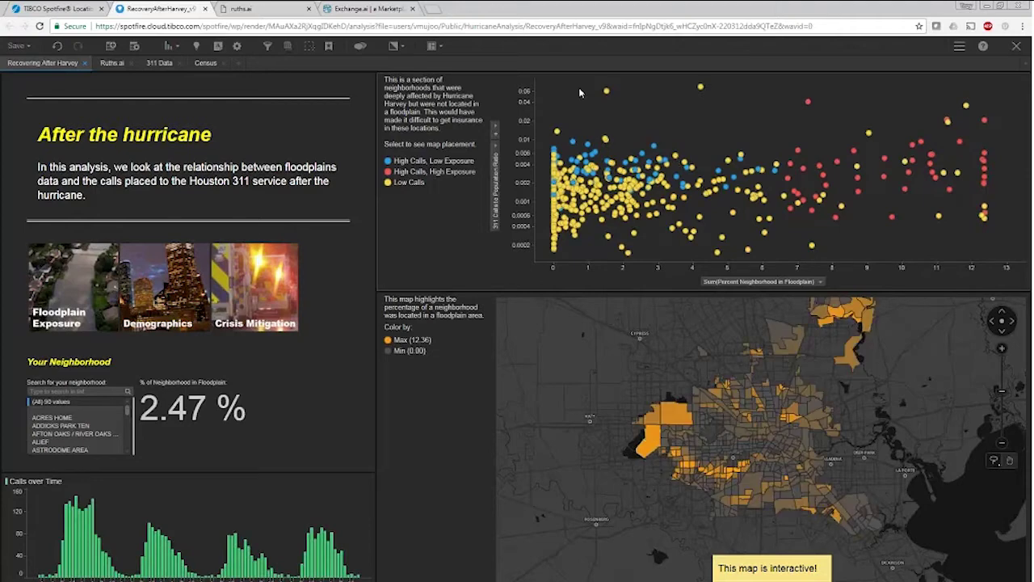
Marquee-mark the upper-left high-call, low-floodplain points and nudge the map view
{"action": "left_click_drag", "start_coordinate": [547, 84], "coordinate": [764, 180]}
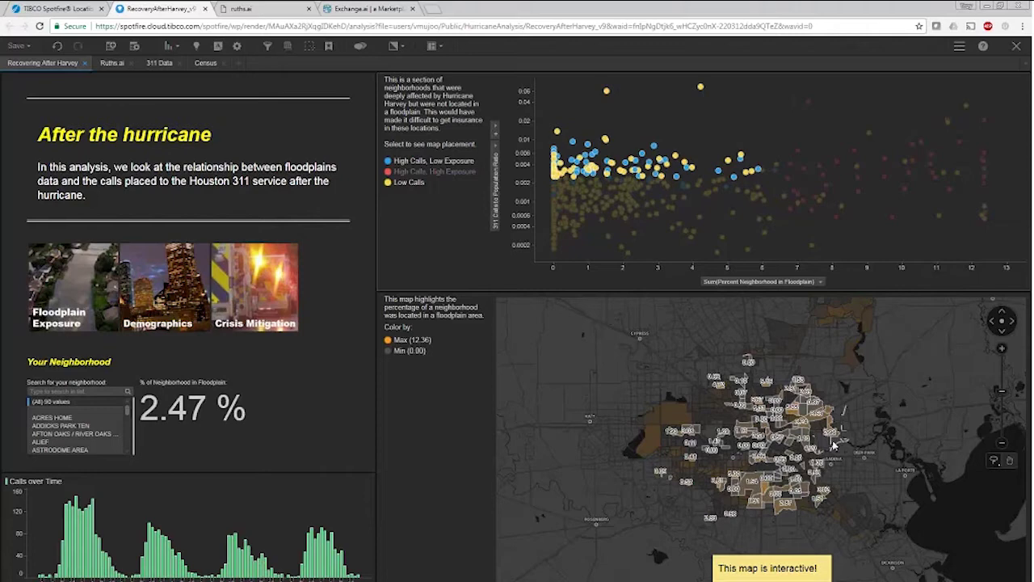
{"action": "left_click_drag", "start_coordinate": [892, 503], "coordinate": [878, 497]}
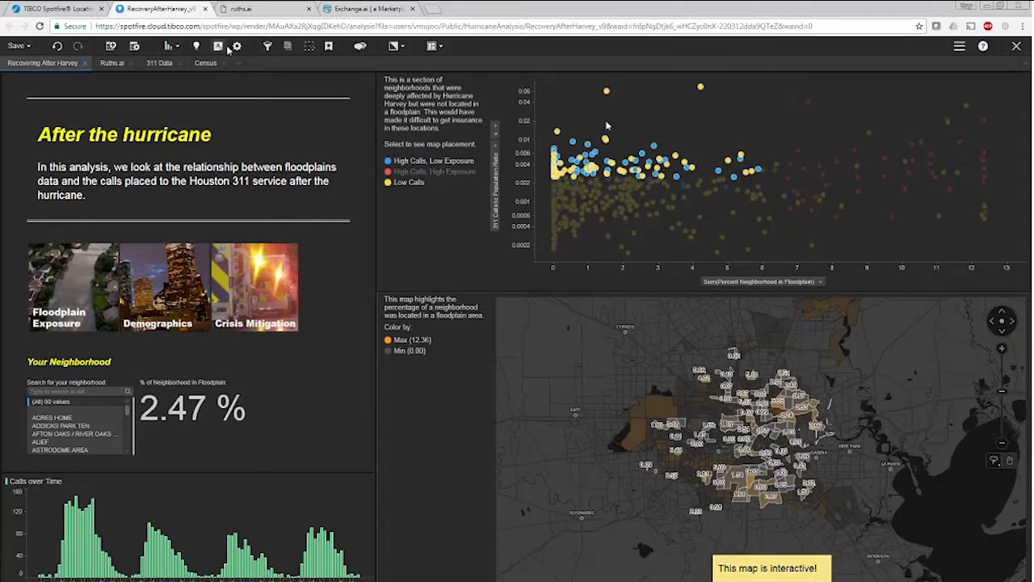
Open the filters panel and search the 311Data SR.TYPE filter for 'storm'
{"action": "left_click", "coordinate": [268, 46]}
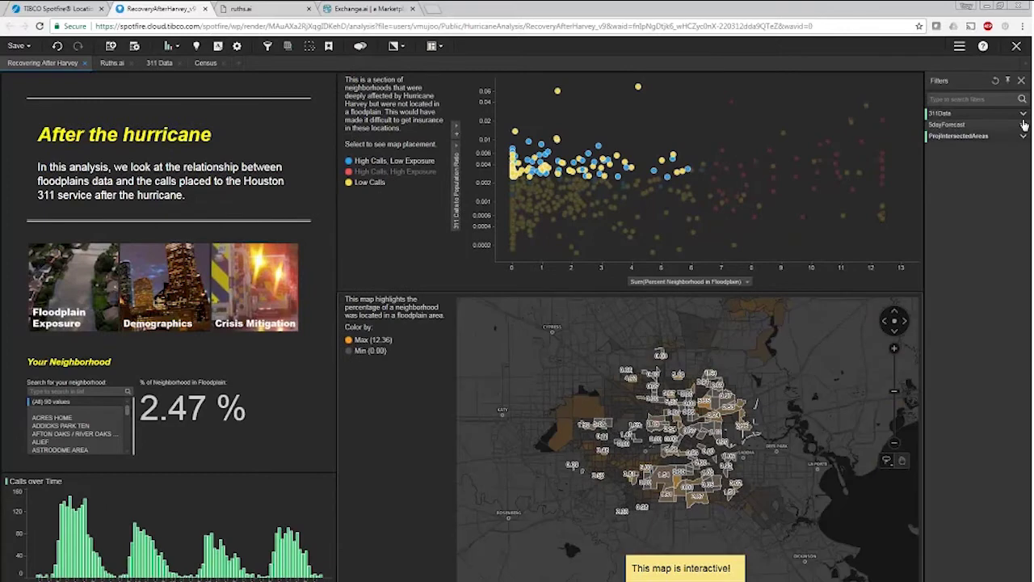
{"action": "left_click", "coordinate": [1021, 114]}
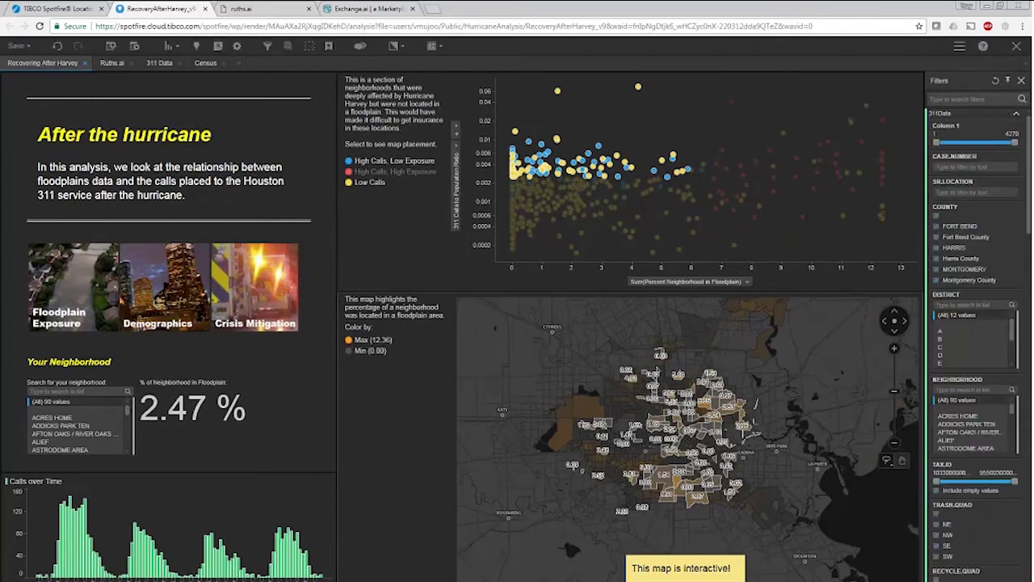
{"action": "scroll", "coordinate": [974, 339], "scroll_direction": "down", "scroll_amount": 10}
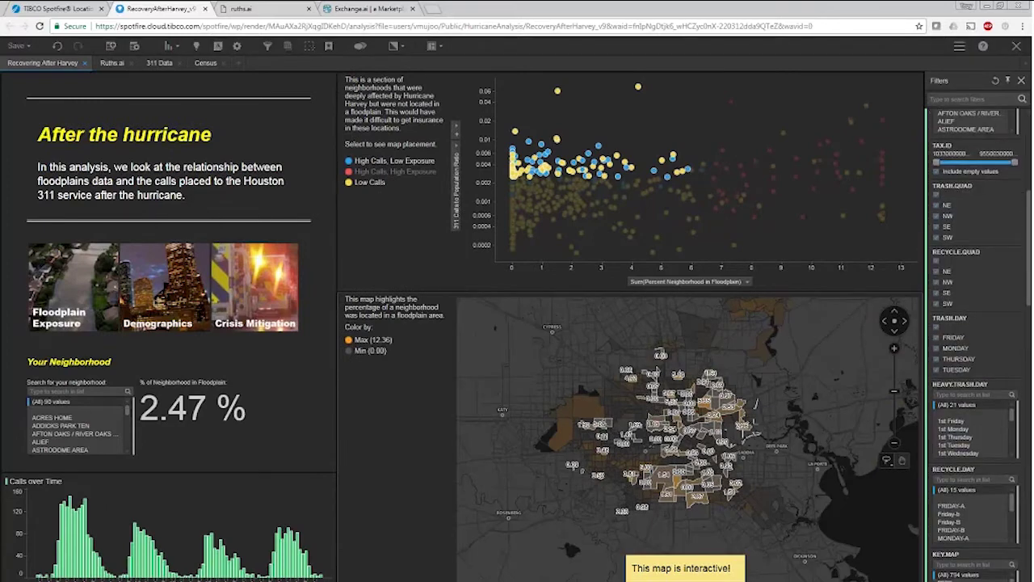
{"action": "scroll", "coordinate": [974, 340], "scroll_direction": "down", "scroll_amount": 6}
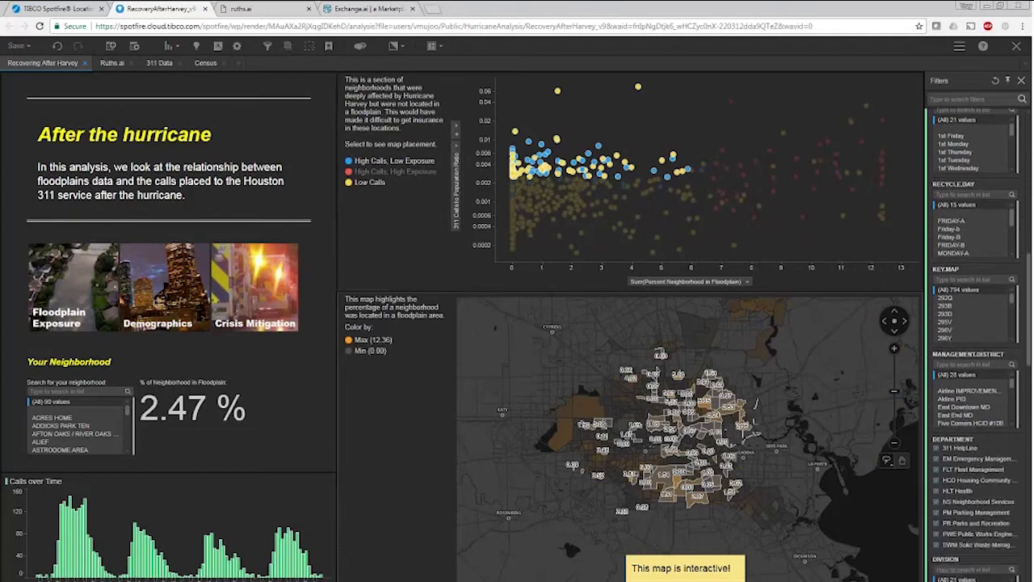
{"action": "scroll", "coordinate": [980, 421], "scroll_direction": "down", "scroll_amount": 5}
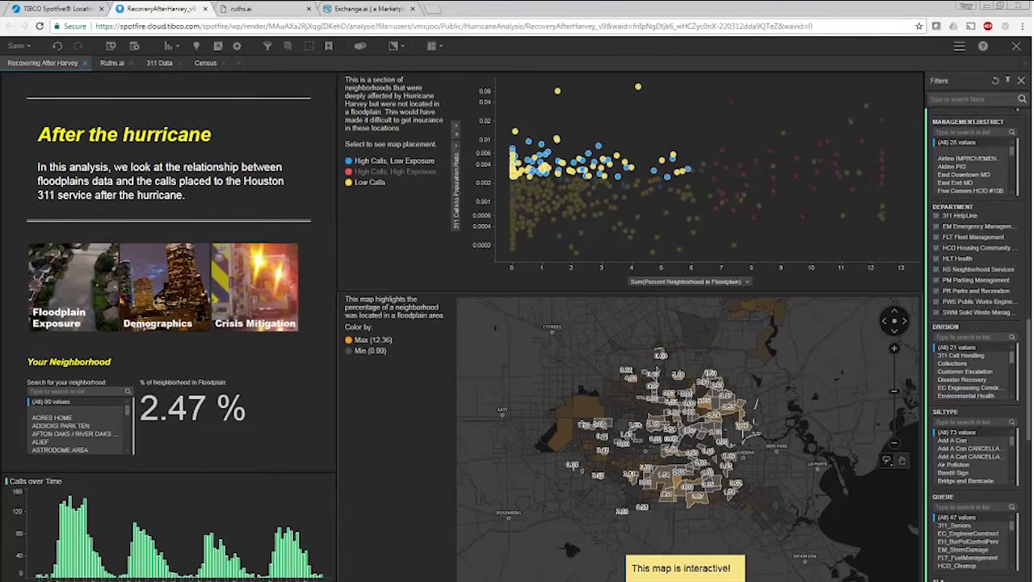
{"action": "left_click", "coordinate": [977, 421]}
{"action": "type", "text": "st"}
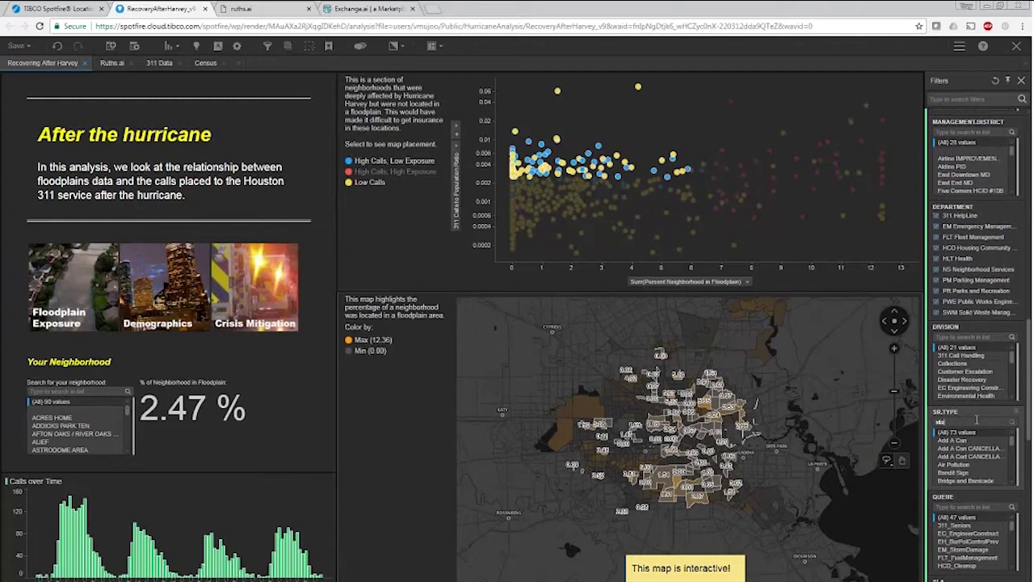
{"action": "type", "text": "orm"}
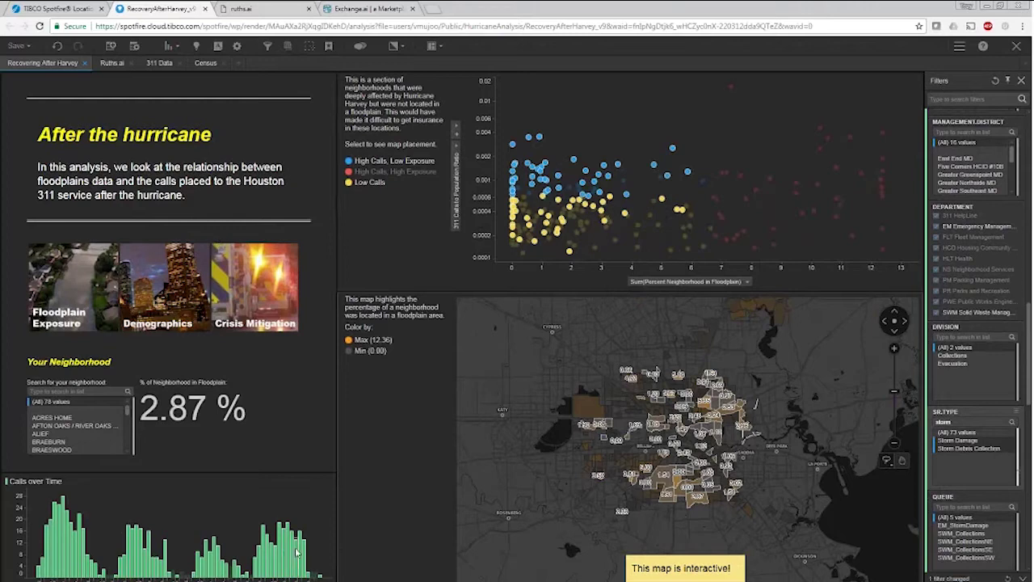
Clear marking, then mark High Calls/Low Exposure, Low Calls, and finally High Calls/High Exposure points
{"action": "mouse_move", "coordinate": [297, 552]}
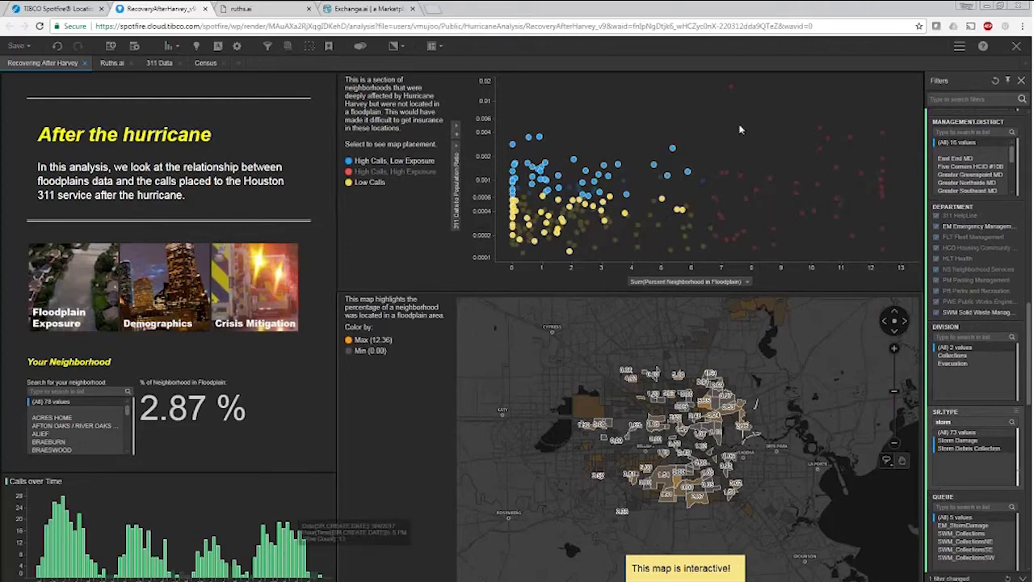
{"action": "left_click", "coordinate": [614, 109]}
{"action": "left_click_drag", "start_coordinate": [504, 92], "coordinate": [707, 187]}
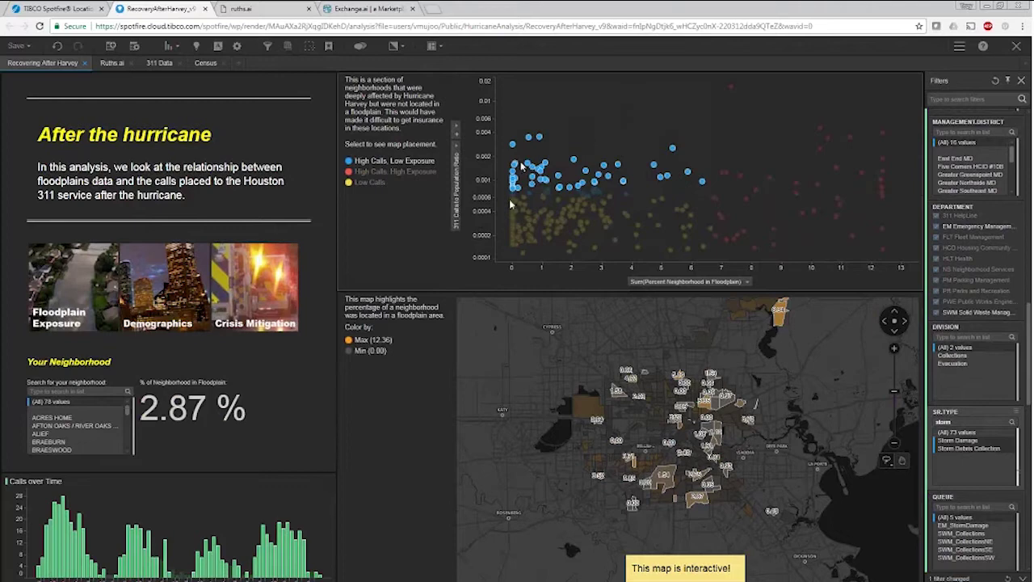
{"action": "left_click_drag", "start_coordinate": [509, 204], "coordinate": [685, 261]}
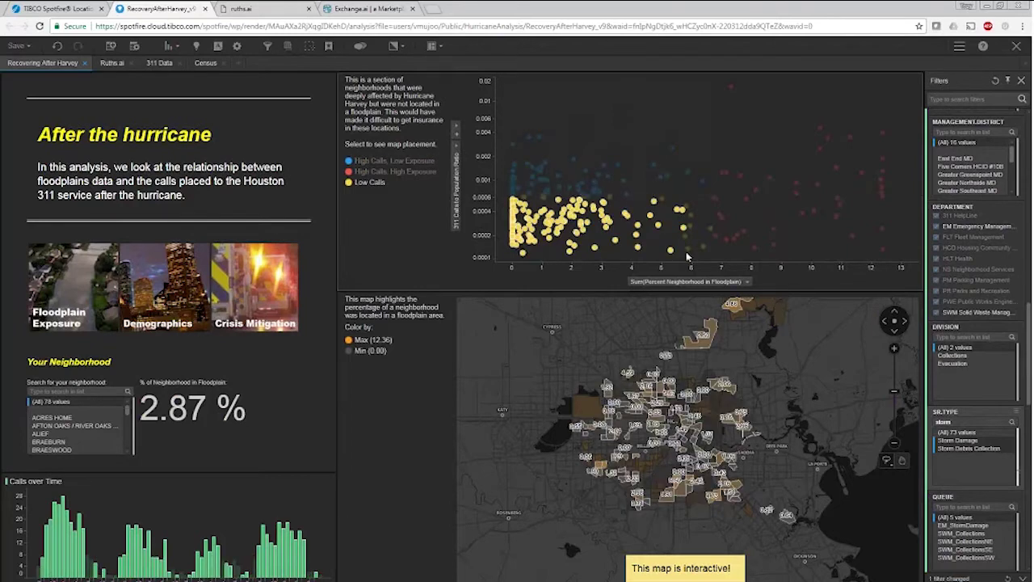
{"action": "mouse_move", "coordinate": [689, 252]}
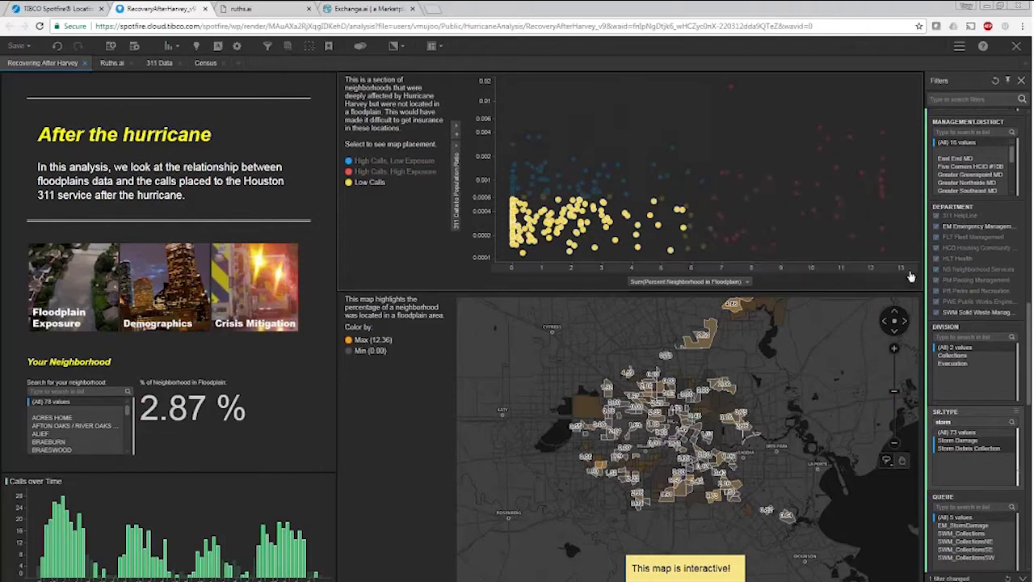
{"action": "left_click_drag", "start_coordinate": [911, 277], "coordinate": [917, 273]}
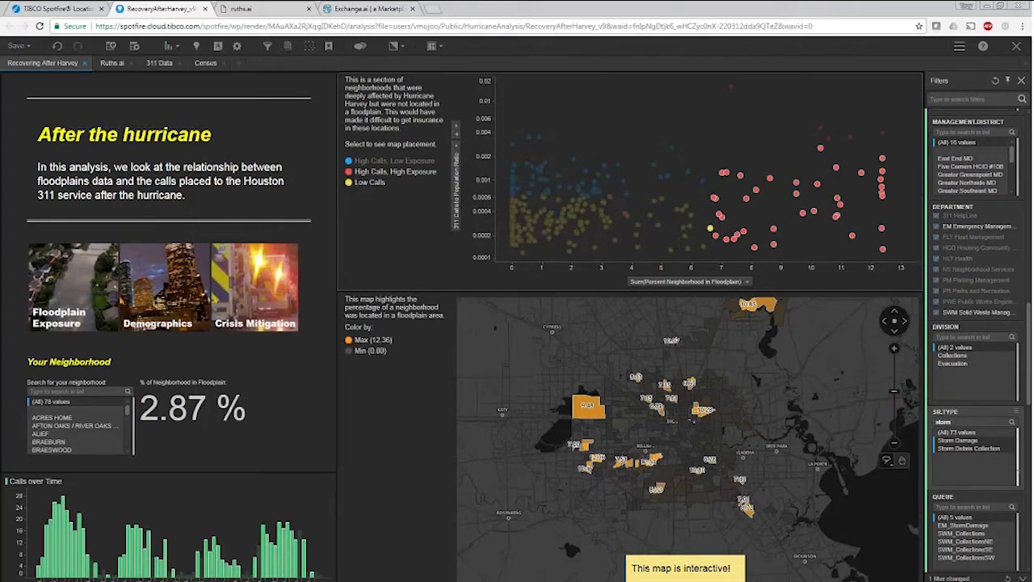
Go to the Census page and set the ProjIntersectedAreas layer's Color by to Exposure Ratio
{"action": "left_click", "coordinate": [159, 63]}
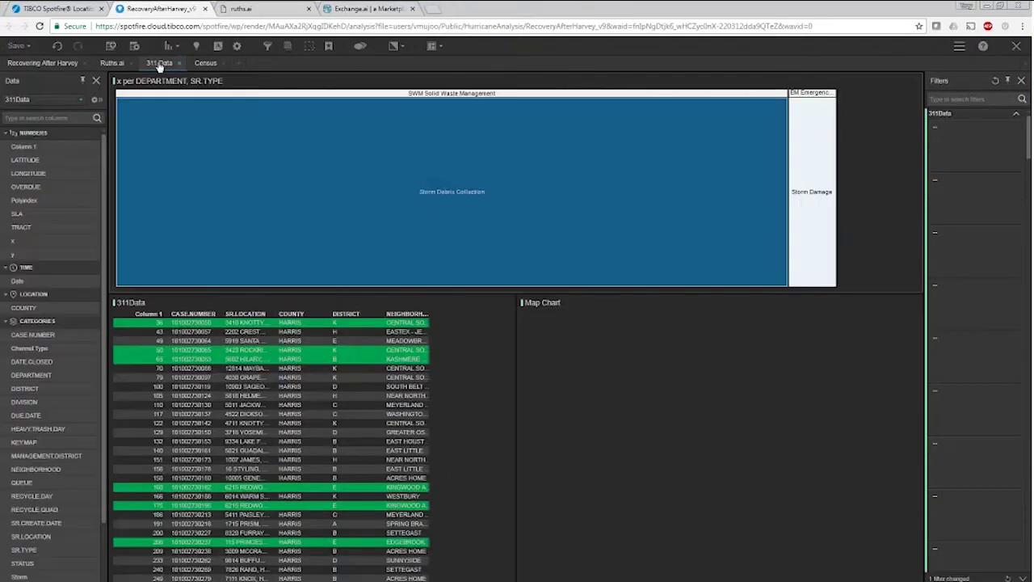
{"action": "left_click", "coordinate": [200, 65]}
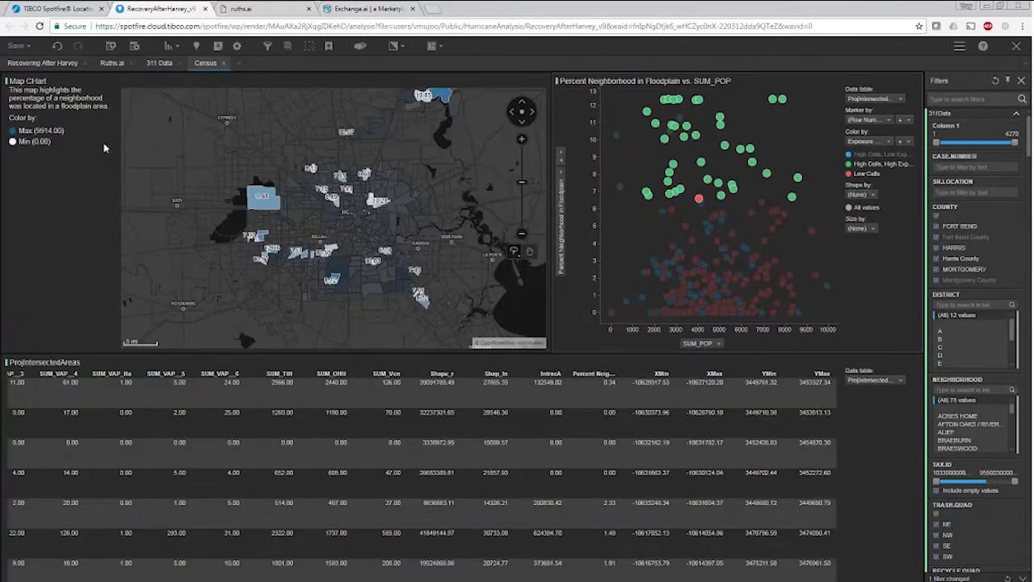
{"action": "right_click", "coordinate": [477, 158]}
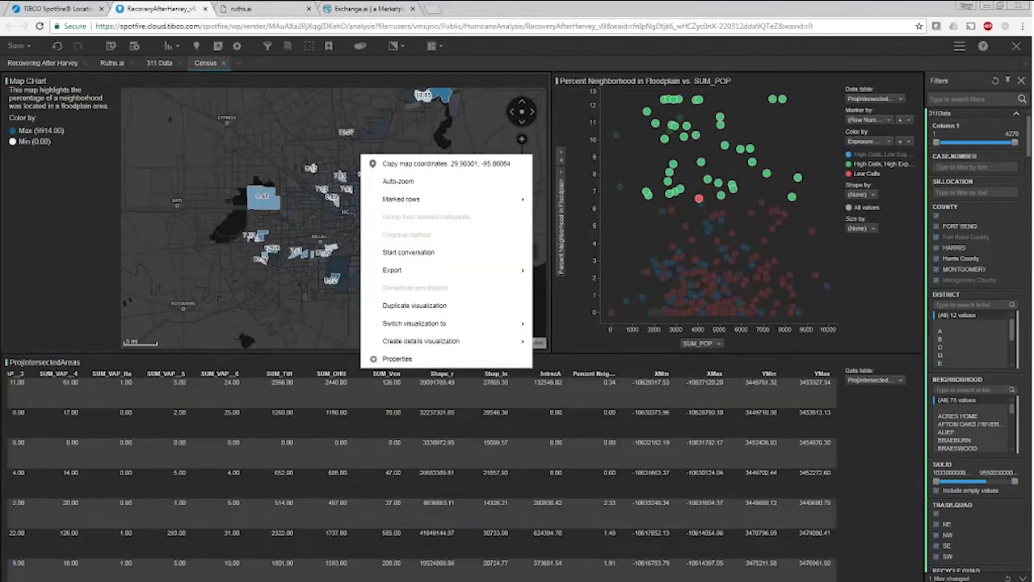
{"action": "left_click", "coordinate": [397, 358]}
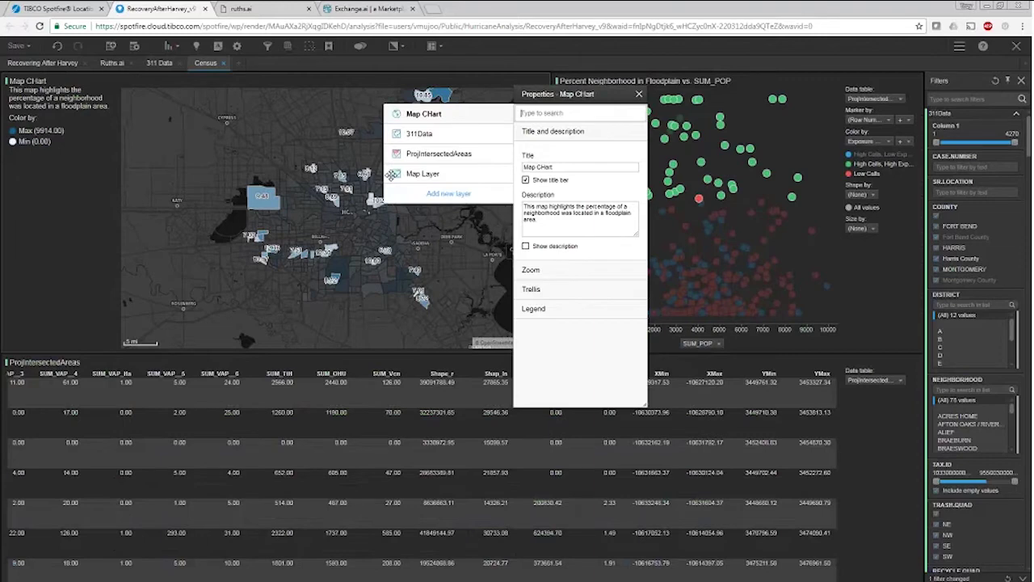
{"action": "left_click", "coordinate": [444, 153]}
{"action": "left_click", "coordinate": [563, 275]}
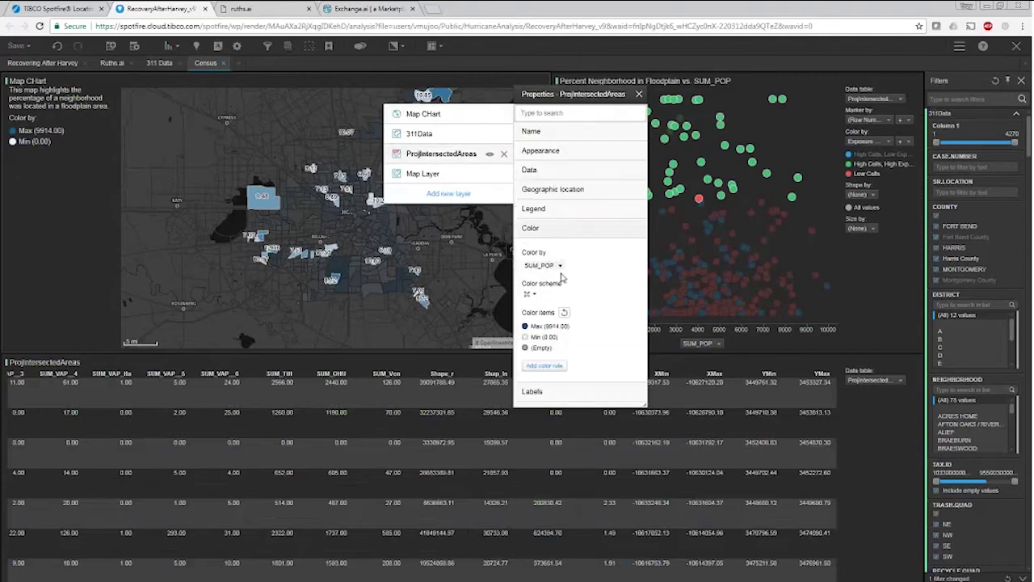
{"action": "left_click", "coordinate": [559, 266]}
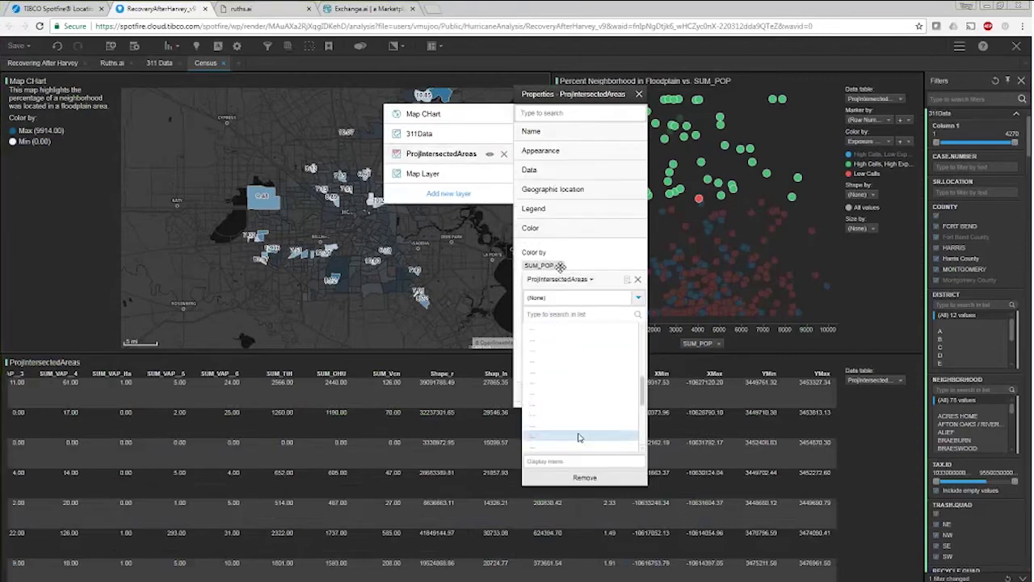
{"action": "scroll", "coordinate": [579, 437], "scroll_direction": "down", "scroll_amount": 3}
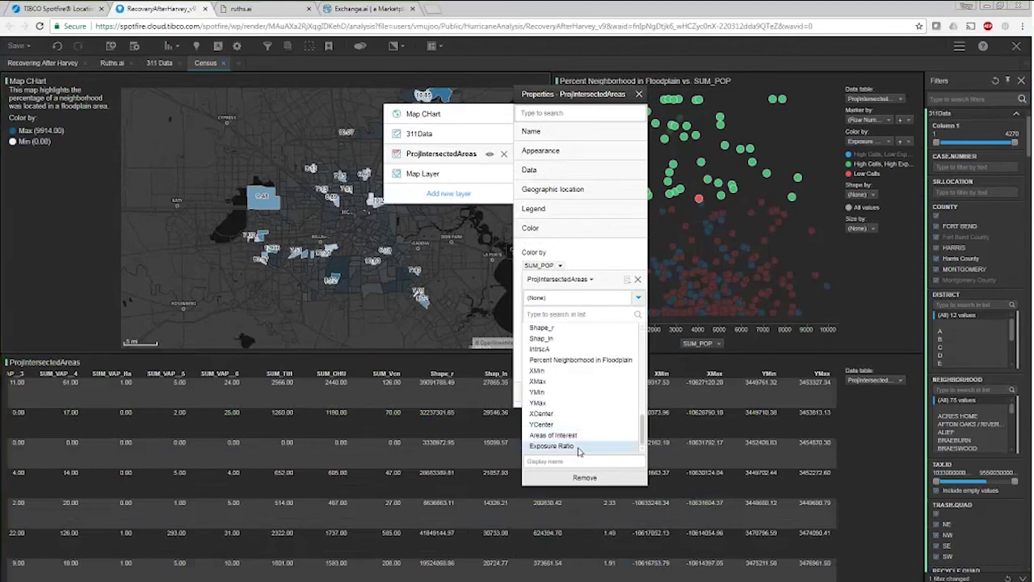
{"action": "left_click", "coordinate": [578, 447]}
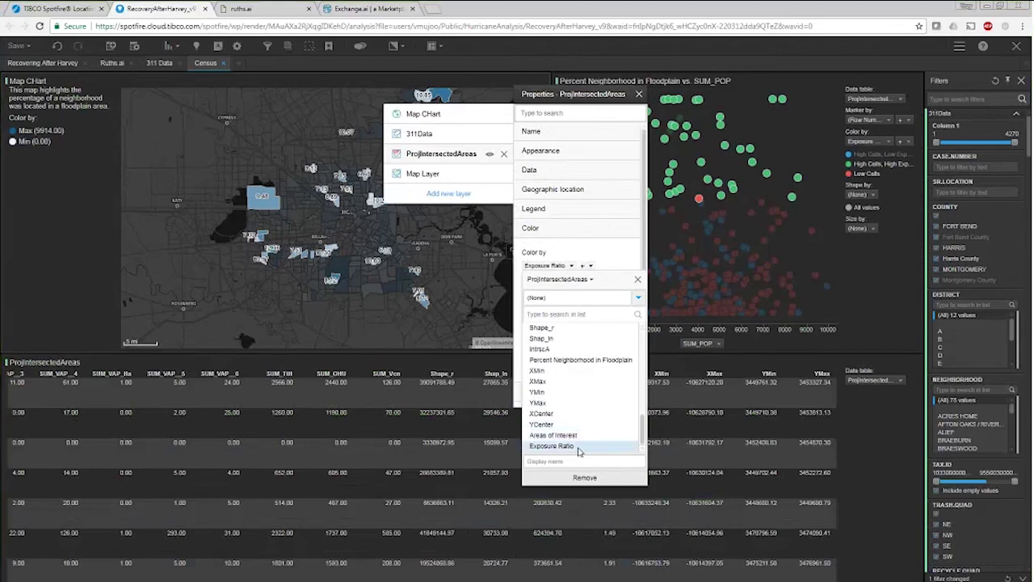
{"action": "left_click", "coordinate": [461, 274]}
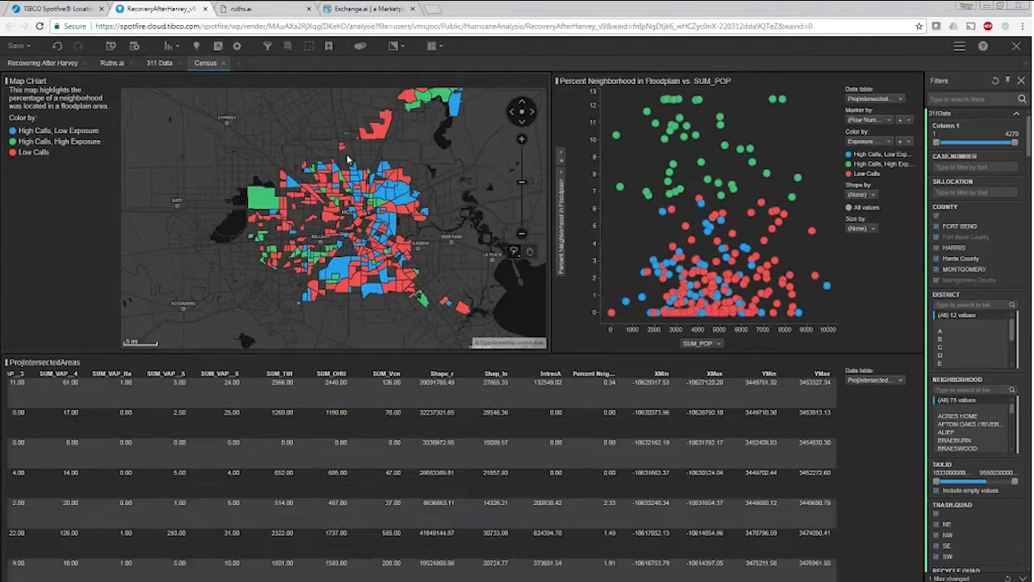
Mark all High Calls, Low Exposure tracts from the Census map legend
{"action": "mouse_move", "coordinate": [371, 223]}
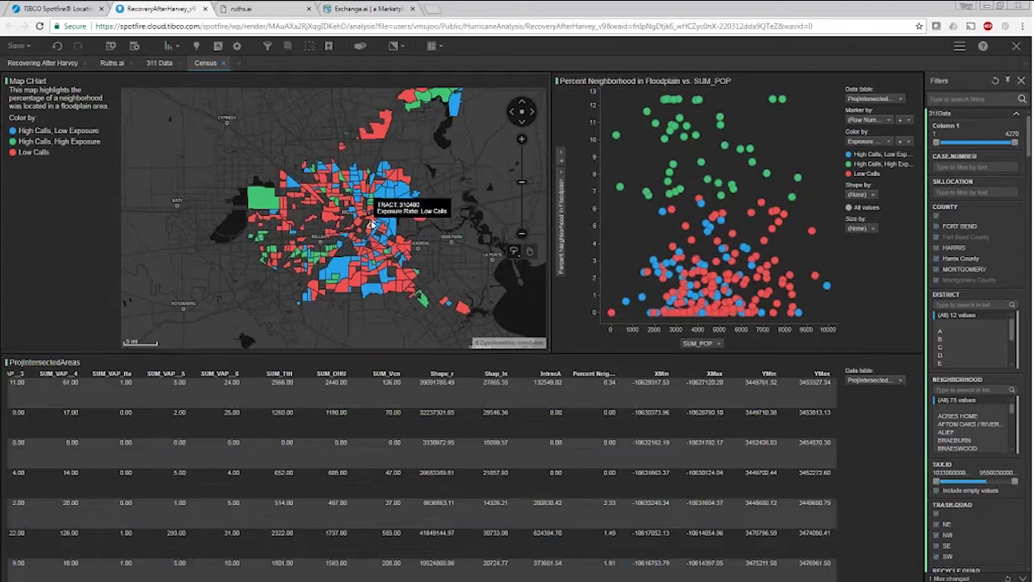
{"action": "left_click", "coordinate": [72, 132]}
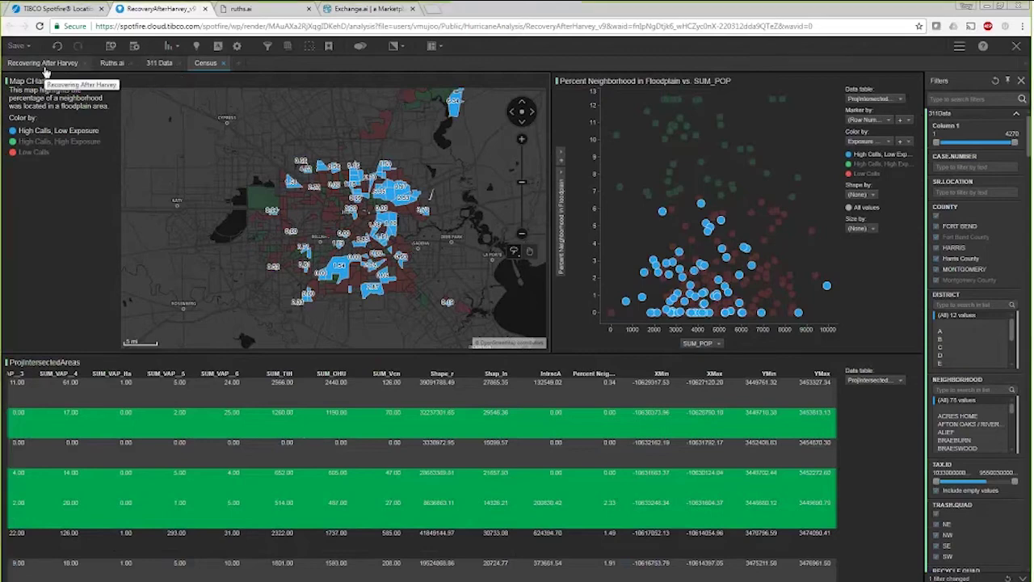
Go back to the Recovering After Harvey page and show its Demographics view
{"action": "left_click", "coordinate": [71, 63]}
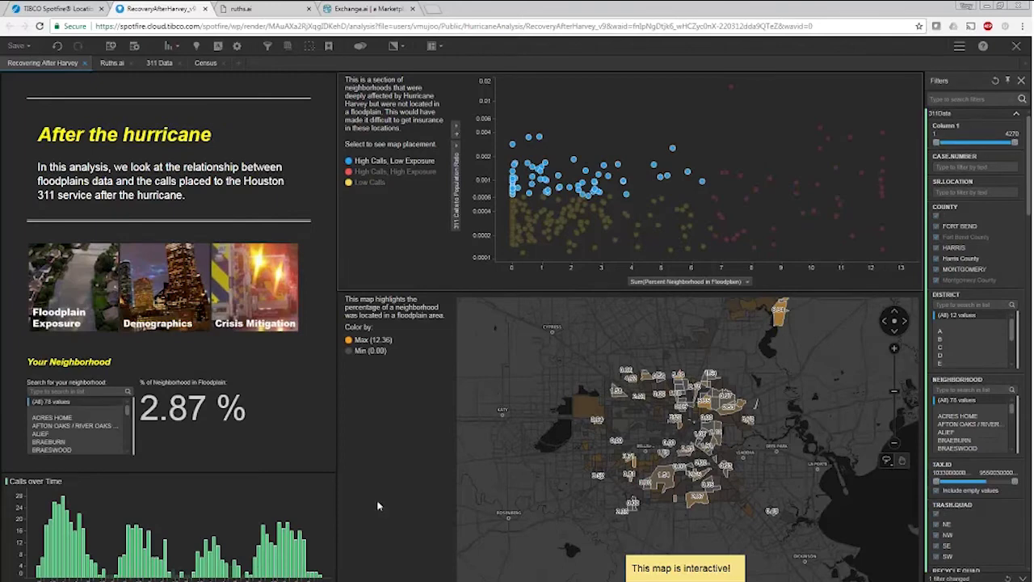
{"action": "left_click", "coordinate": [155, 303]}
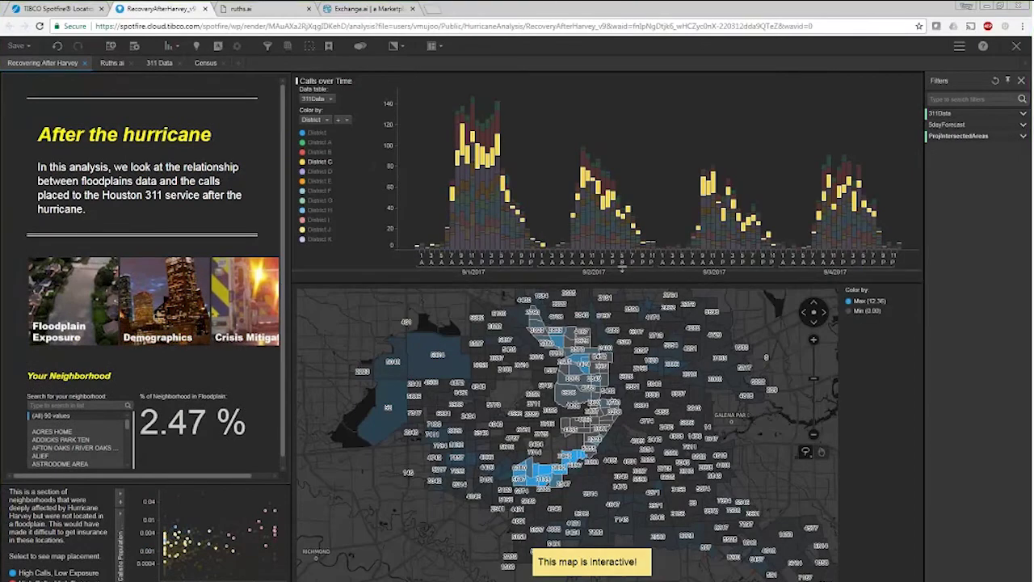
Give the map more room, clear the chart marking, and mark District F's calls
{"action": "left_click_drag", "start_coordinate": [622, 270], "coordinate": [622, 244]}
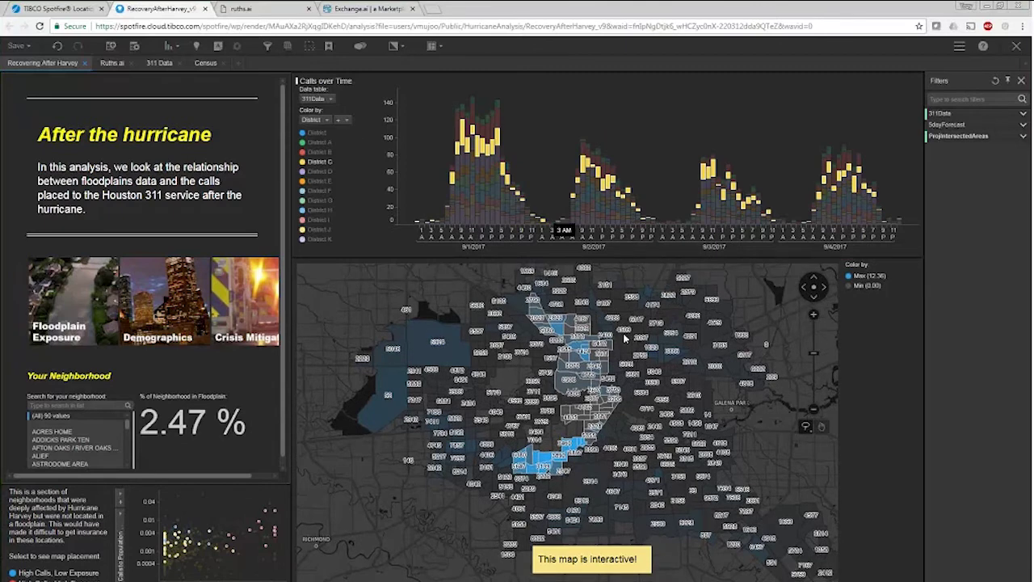
{"action": "left_click", "coordinate": [561, 226]}
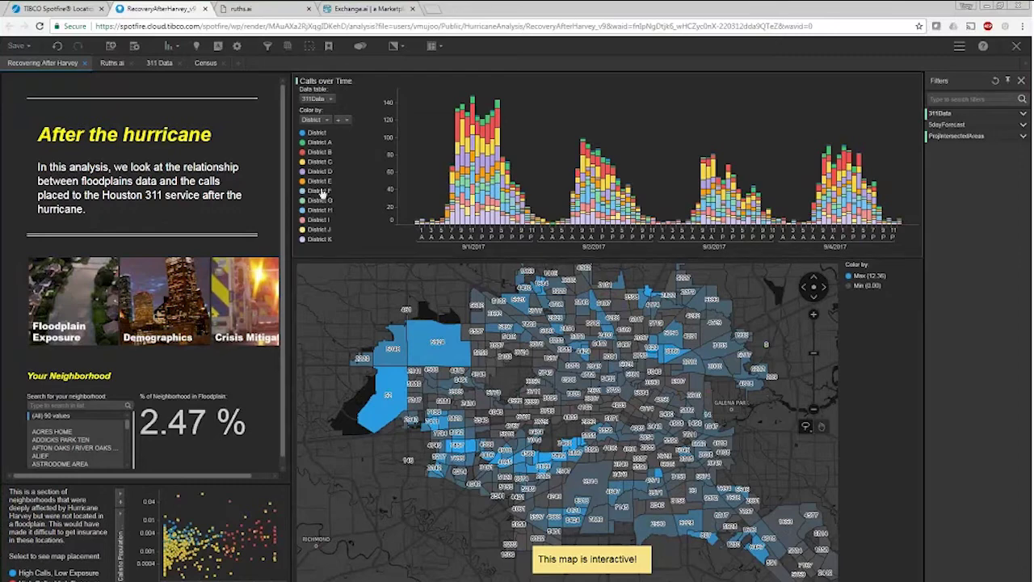
{"action": "left_click", "coordinate": [320, 191]}
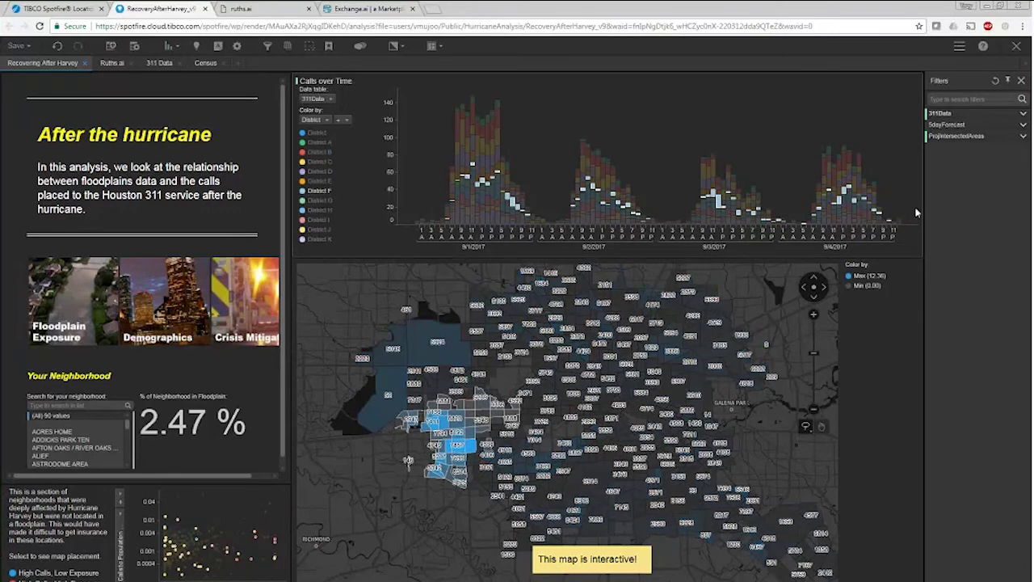
Widen the left text panel and switch the dashboard to the Crisis Mitigation view
{"action": "mouse_move", "coordinate": [214, 425]}
{"action": "mouse_move", "coordinate": [237, 572]}
{"action": "left_click_drag", "start_coordinate": [292, 396], "coordinate": [315, 393]}
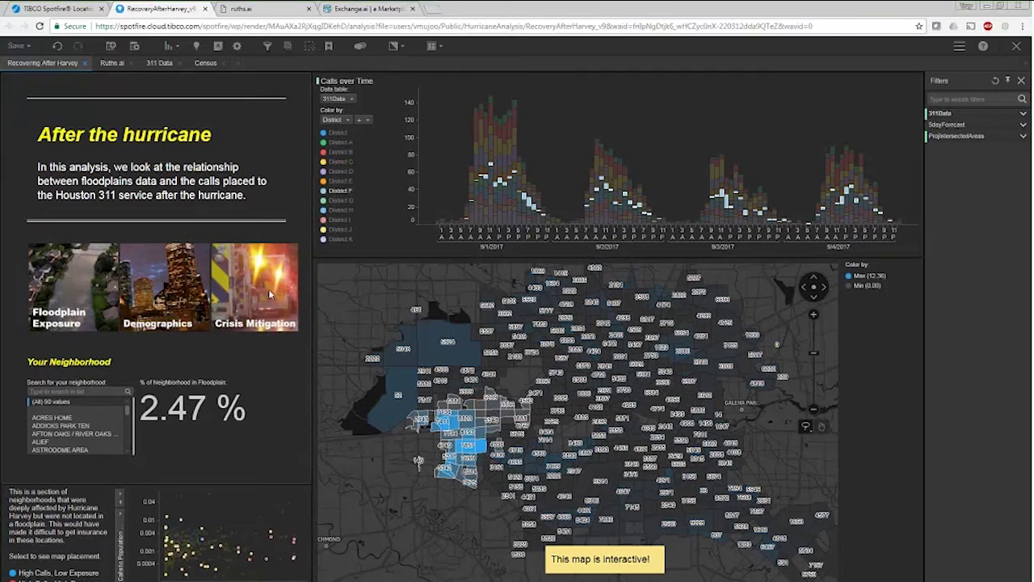
{"action": "left_click", "coordinate": [272, 297]}
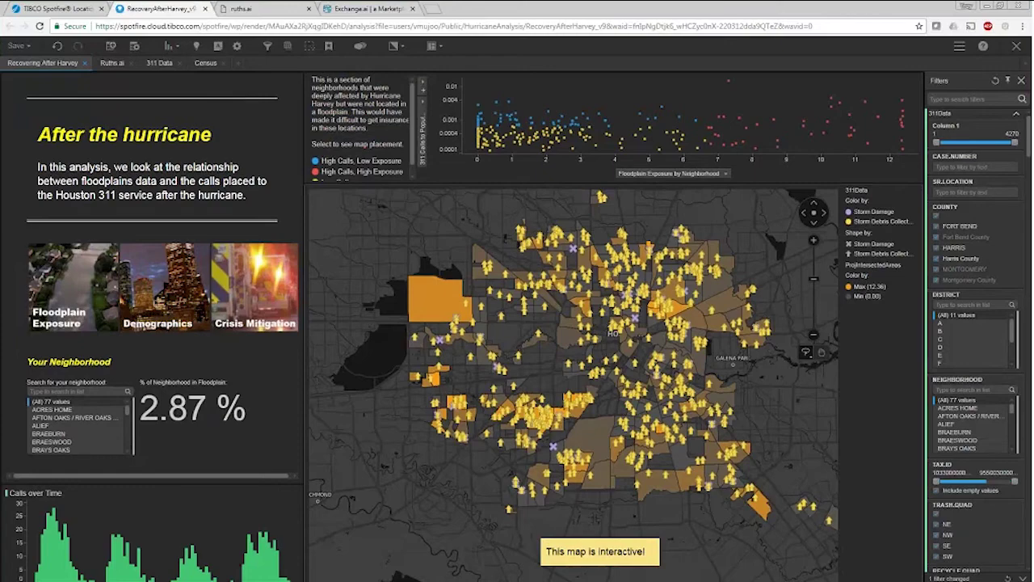
Zoom the 311 call map in twice and centre it on the orange floodplain neighbourhoods
{"action": "left_click", "coordinate": [813, 240]}
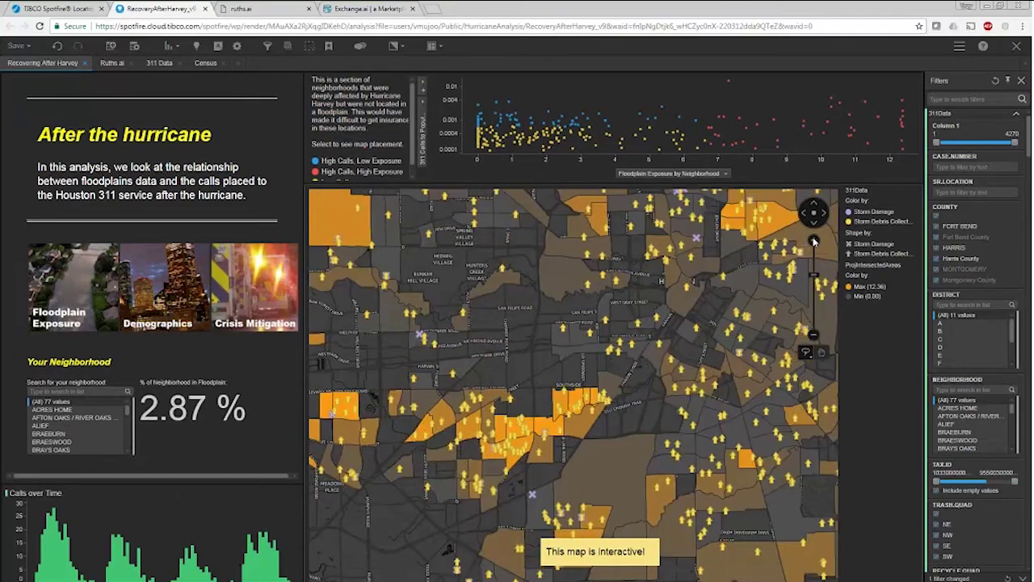
{"action": "left_click", "coordinate": [813, 240]}
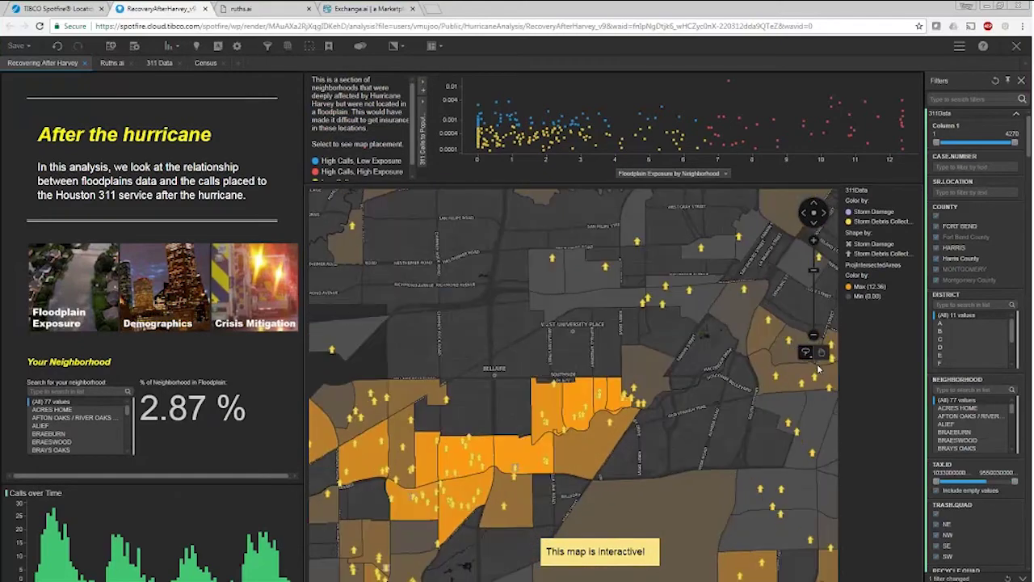
{"action": "left_click_drag", "start_coordinate": [422, 501], "coordinate": [570, 370]}
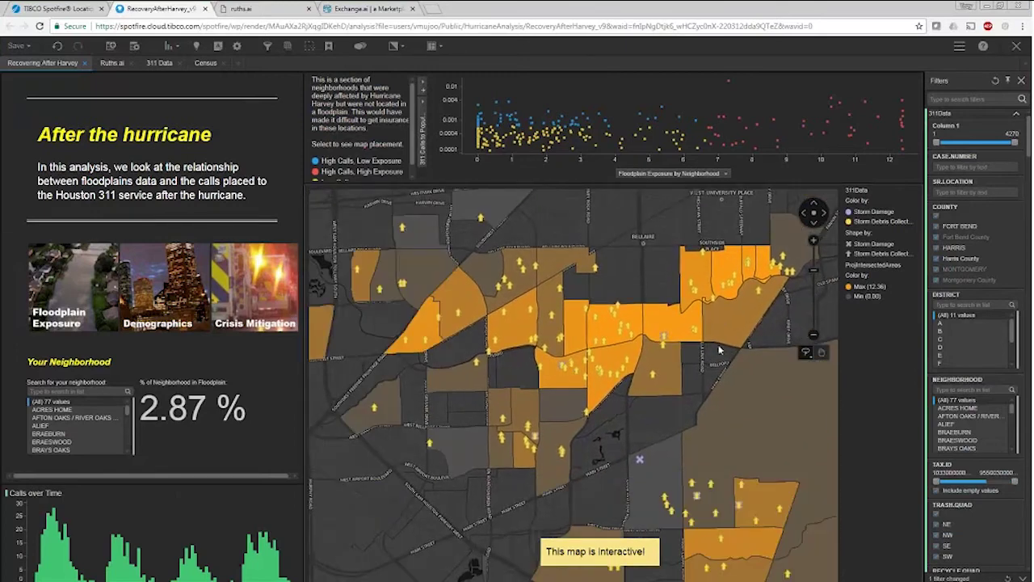
Include all departments, then filter DIVISION to Evacuation using an 'evac' search
{"action": "scroll", "coordinate": [976, 339], "scroll_direction": "down", "scroll_amount": 10}
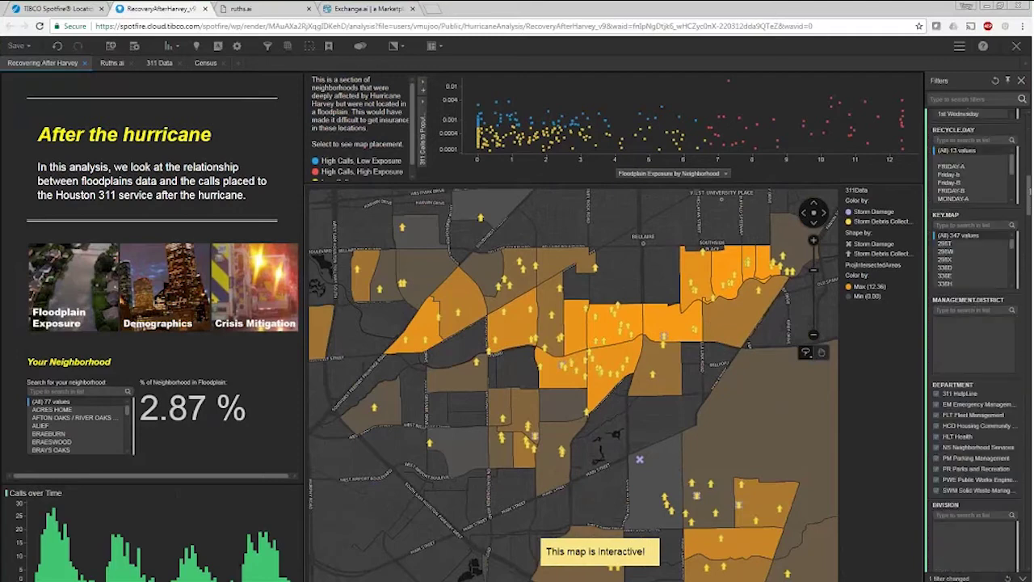
{"action": "scroll", "coordinate": [976, 340], "scroll_direction": "down", "scroll_amount": 4}
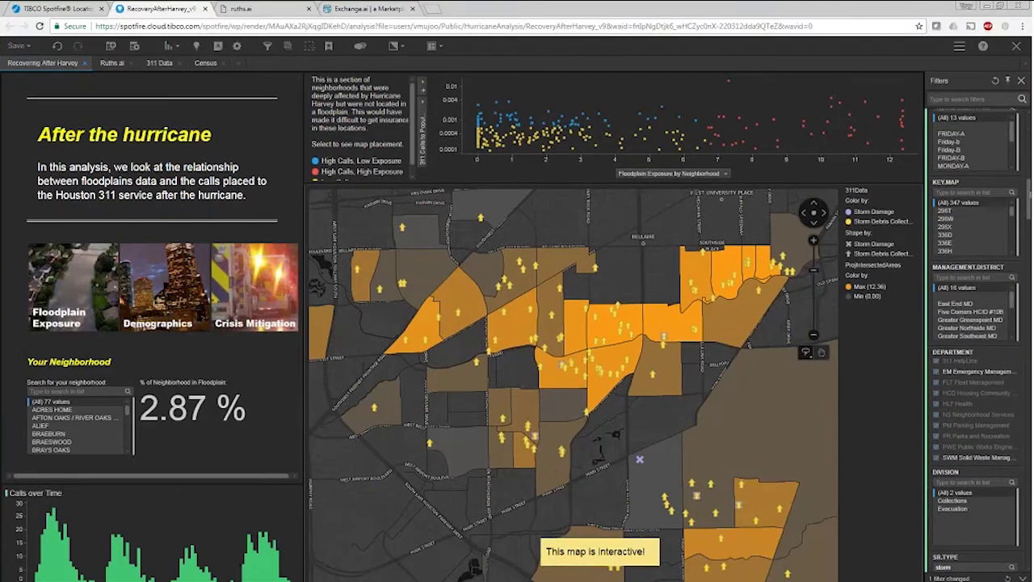
{"action": "scroll", "coordinate": [976, 339], "scroll_direction": "down", "scroll_amount": 12}
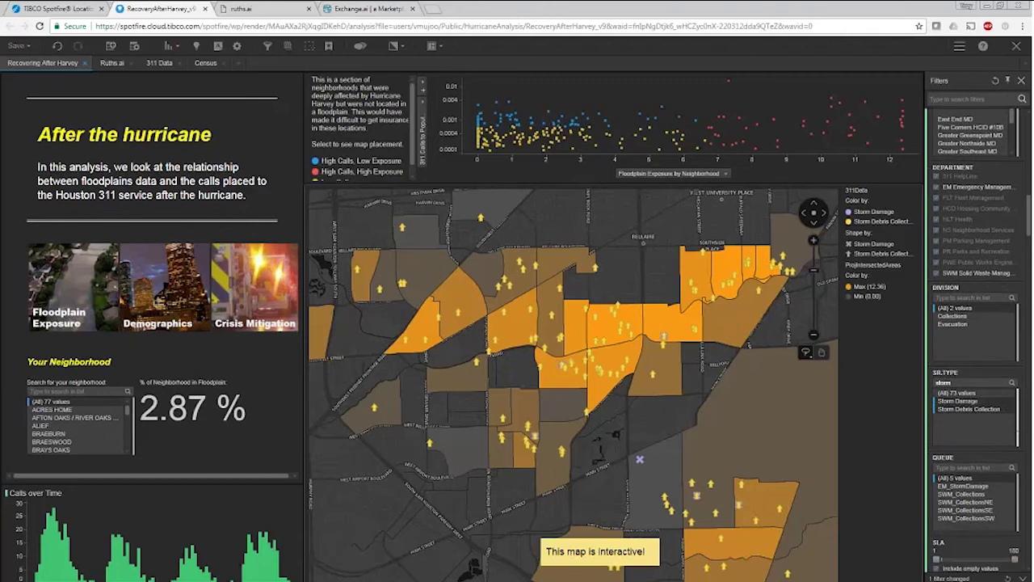
{"action": "left_click", "coordinate": [966, 331]}
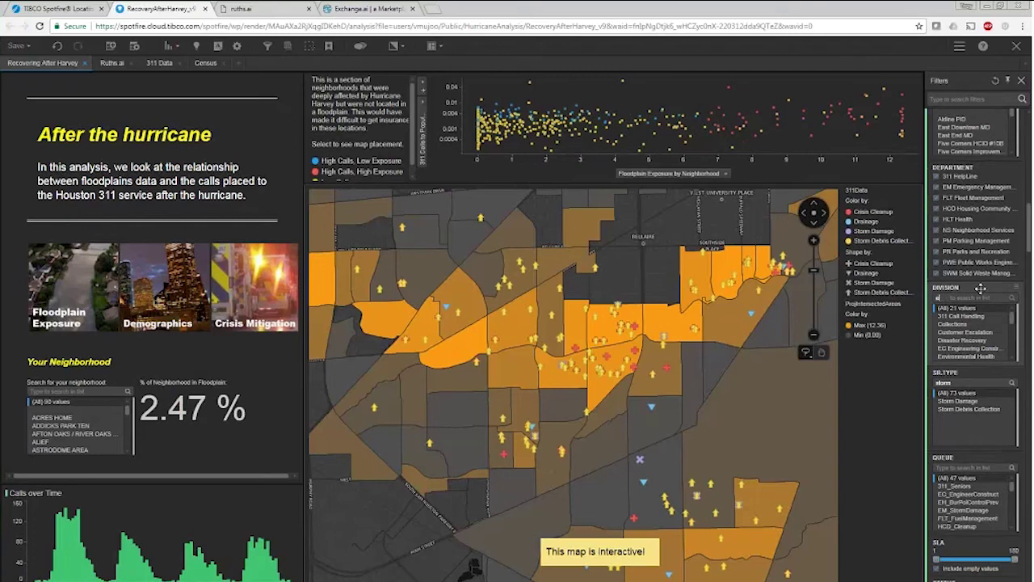
{"action": "type", "text": "evac"}
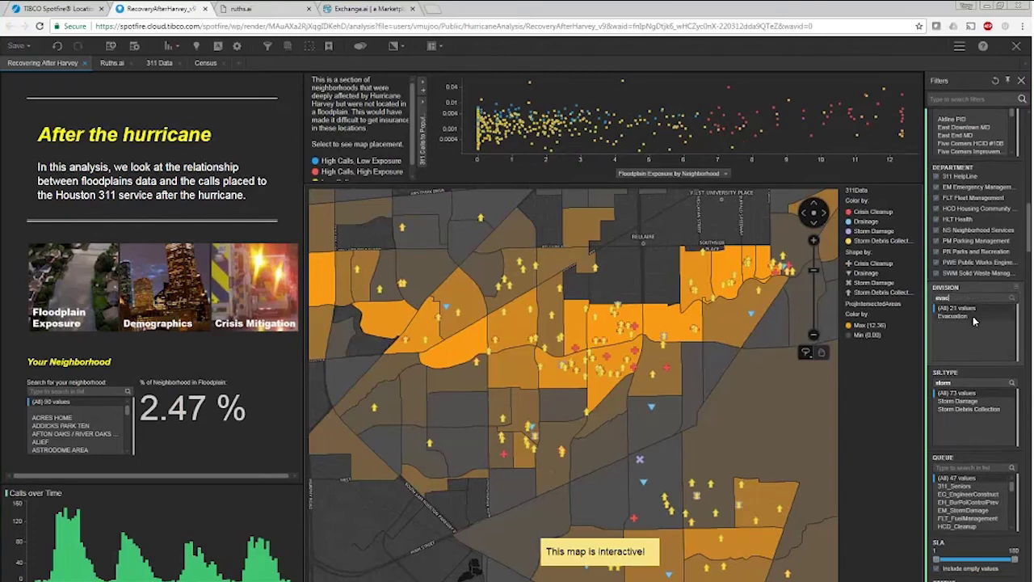
{"action": "left_click", "coordinate": [972, 317]}
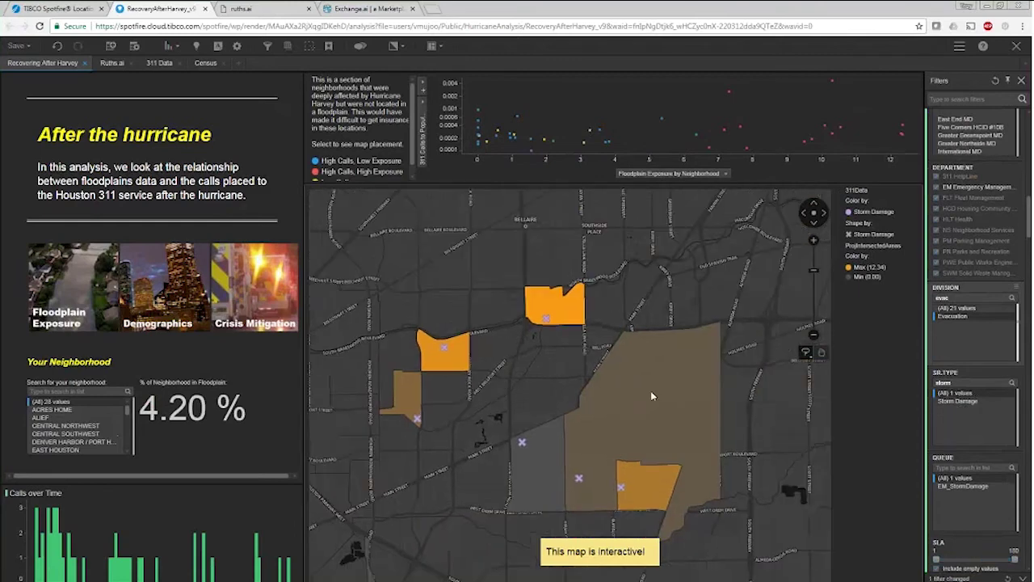
Zoom out and pan the map across Houston, then clear the Evacuation division filter
{"action": "scroll", "coordinate": [651, 390], "scroll_direction": "down", "scroll_amount": 2}
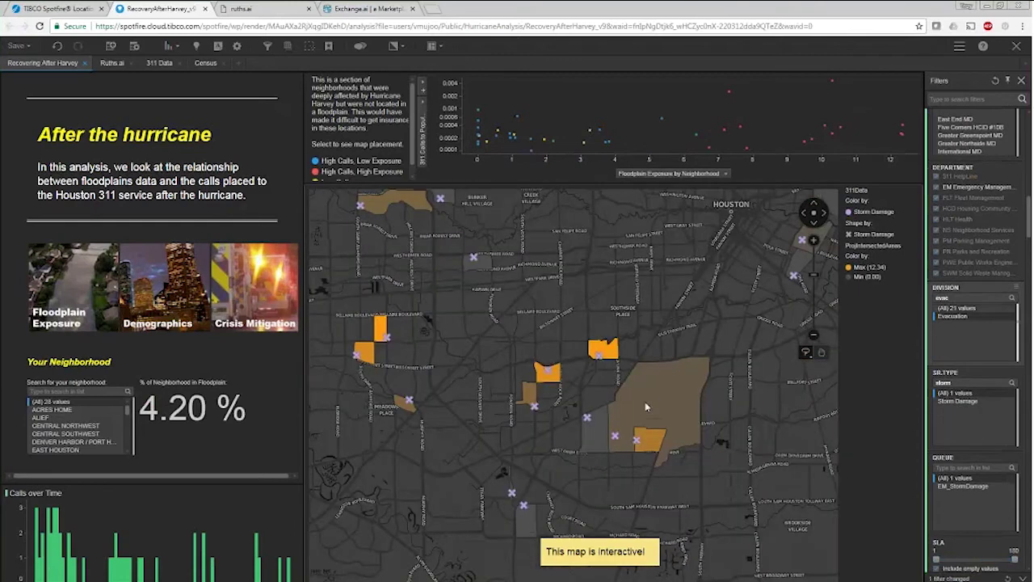
{"action": "scroll", "coordinate": [645, 406], "scroll_direction": "down", "scroll_amount": 2}
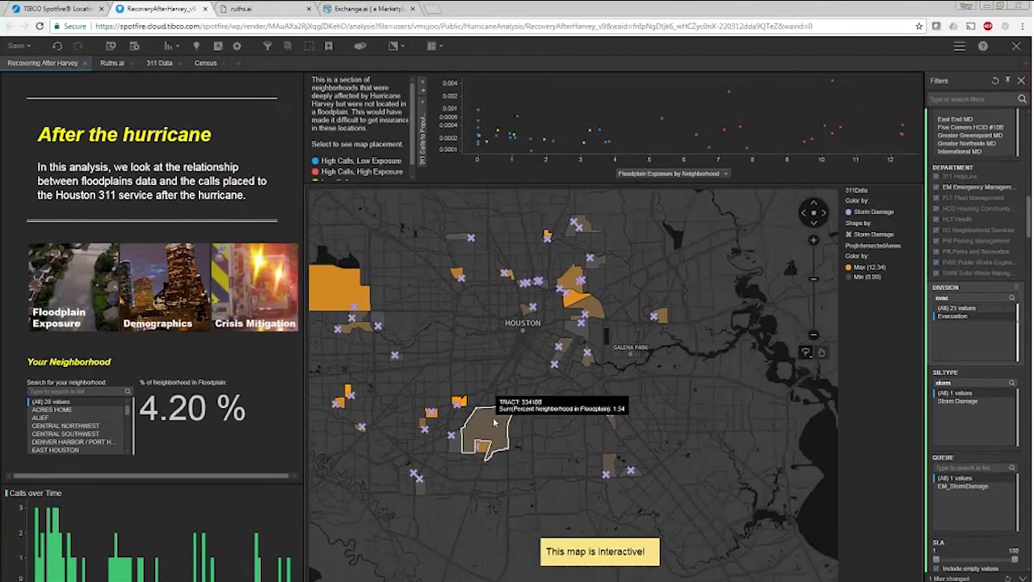
{"action": "left_click_drag", "start_coordinate": [481, 383], "coordinate": [512, 384]}
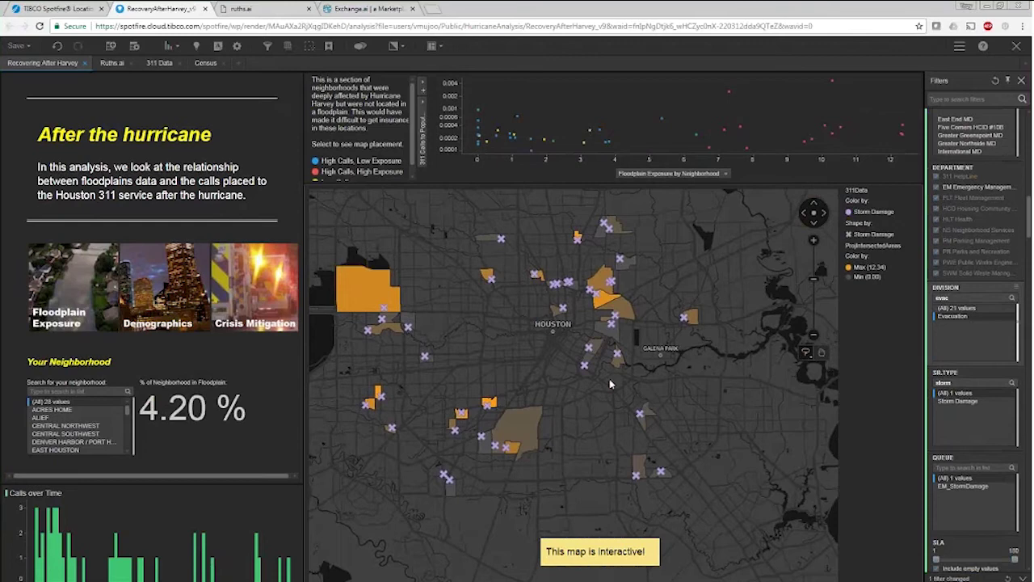
{"action": "left_click", "coordinate": [990, 325]}
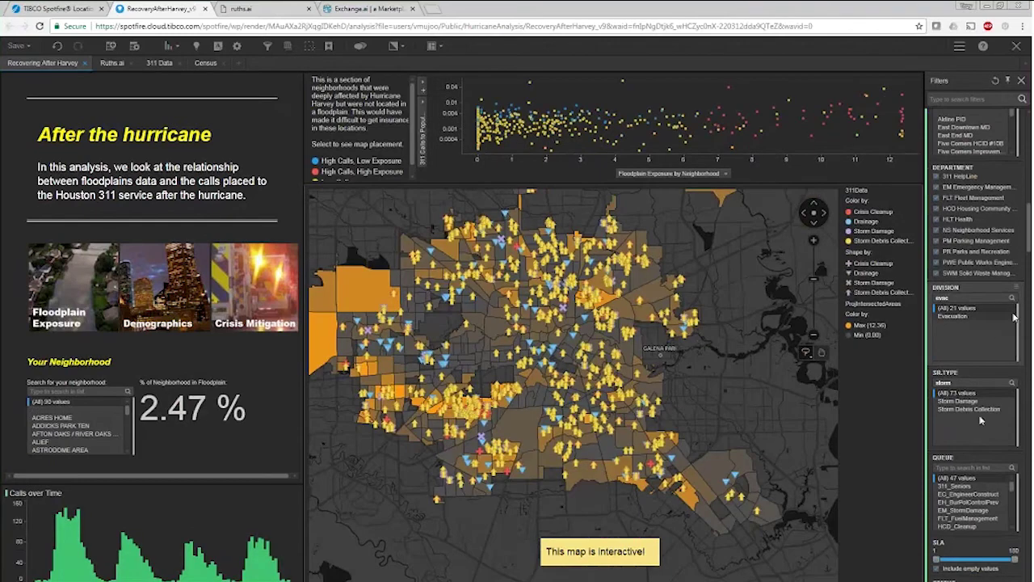
Filter SR.TYPE to show only Flooding calls using a 'flood' search
{"action": "left_click", "coordinate": [1012, 382]}
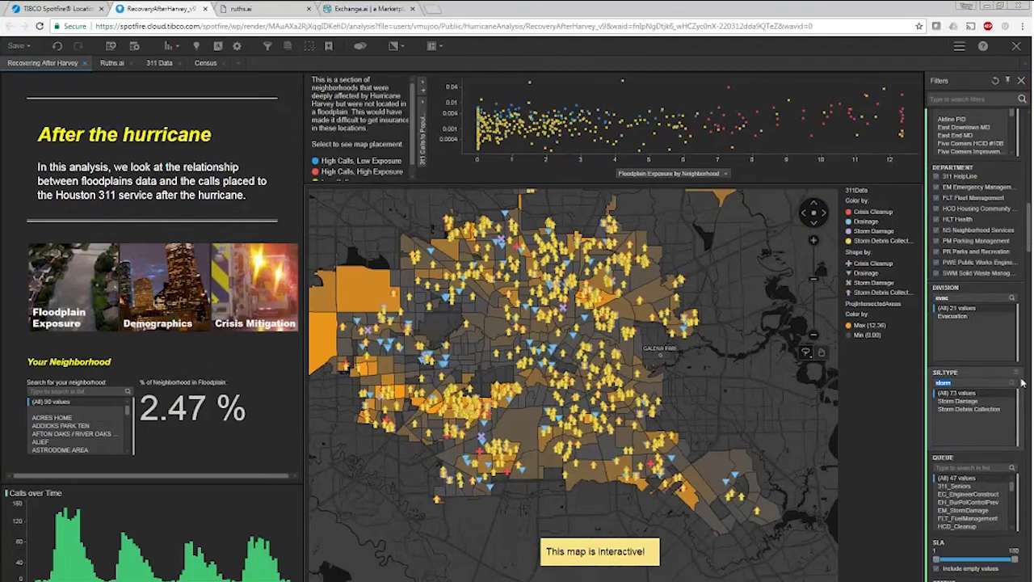
{"action": "type", "text": "flood"}
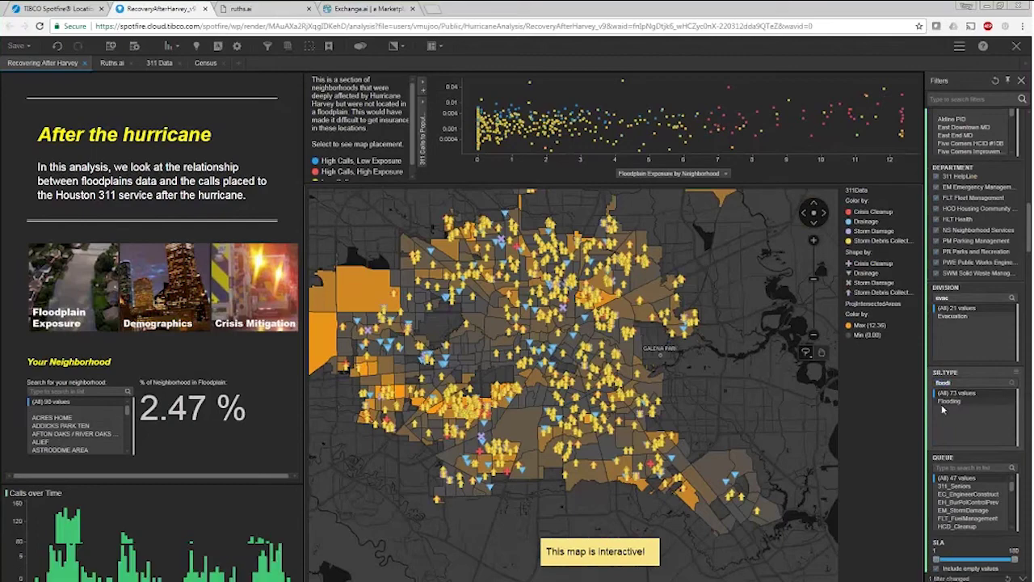
{"action": "left_click", "coordinate": [942, 404]}
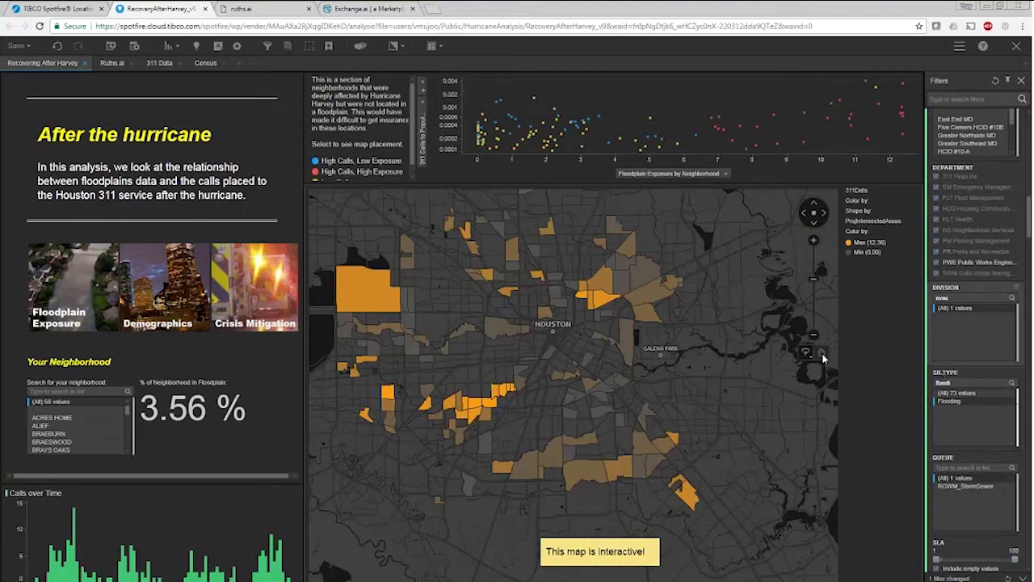
Recentre the map on flooded areas, then restore all 73 request types and clear the division search
{"action": "left_click_drag", "start_coordinate": [484, 347], "coordinate": [579, 440]}
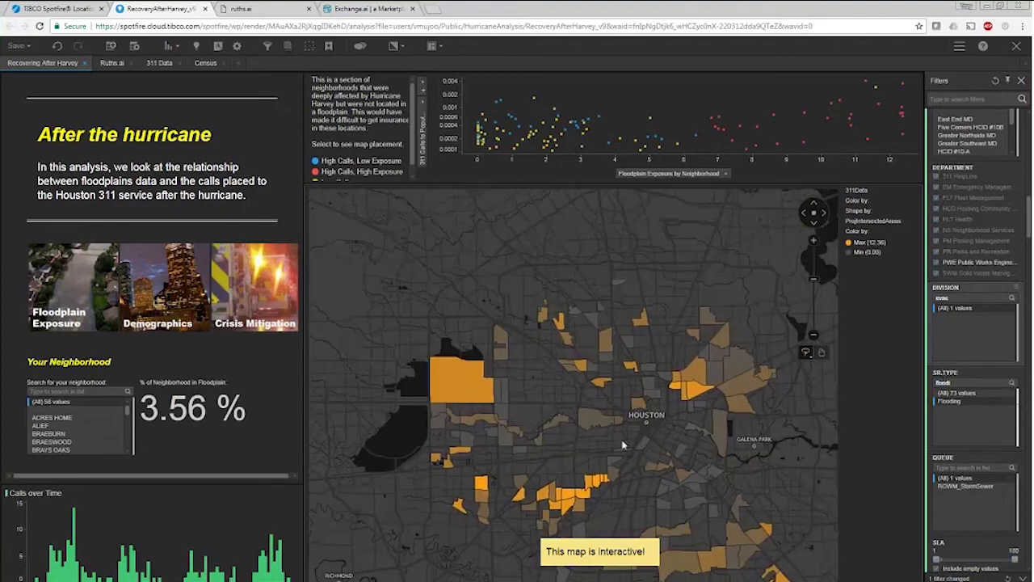
{"action": "scroll", "coordinate": [623, 444], "scroll_direction": "down", "scroll_amount": 2}
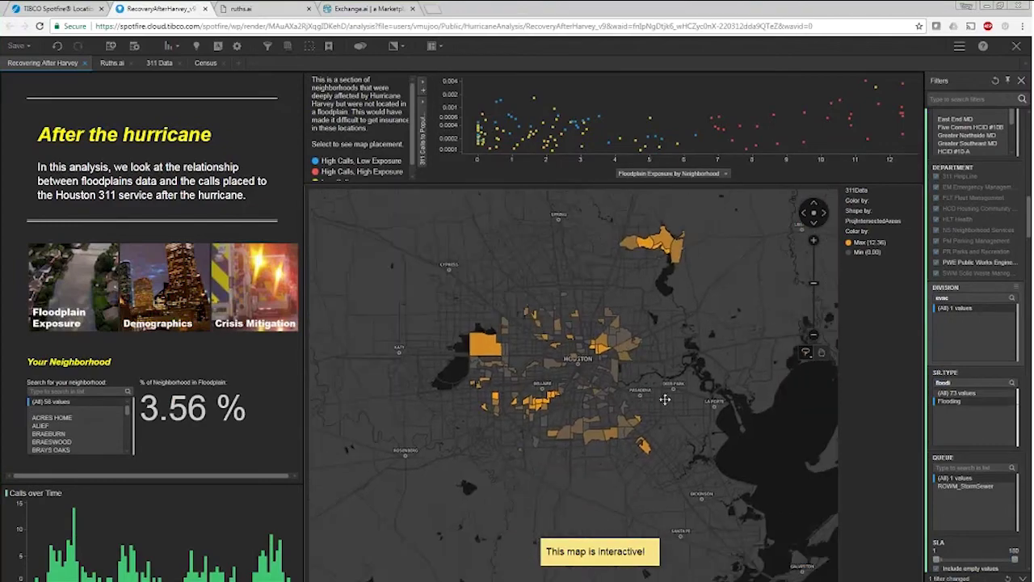
{"action": "scroll", "coordinate": [662, 402], "scroll_direction": "up", "scroll_amount": 2}
{"action": "left_click_drag", "start_coordinate": [372, 303], "coordinate": [480, 356]}
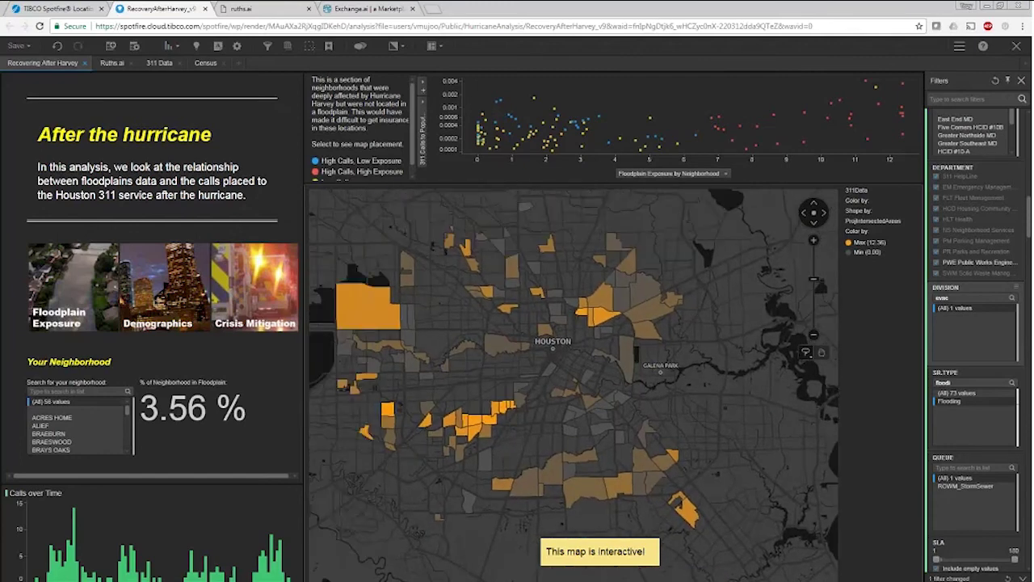
{"action": "left_click", "coordinate": [982, 394]}
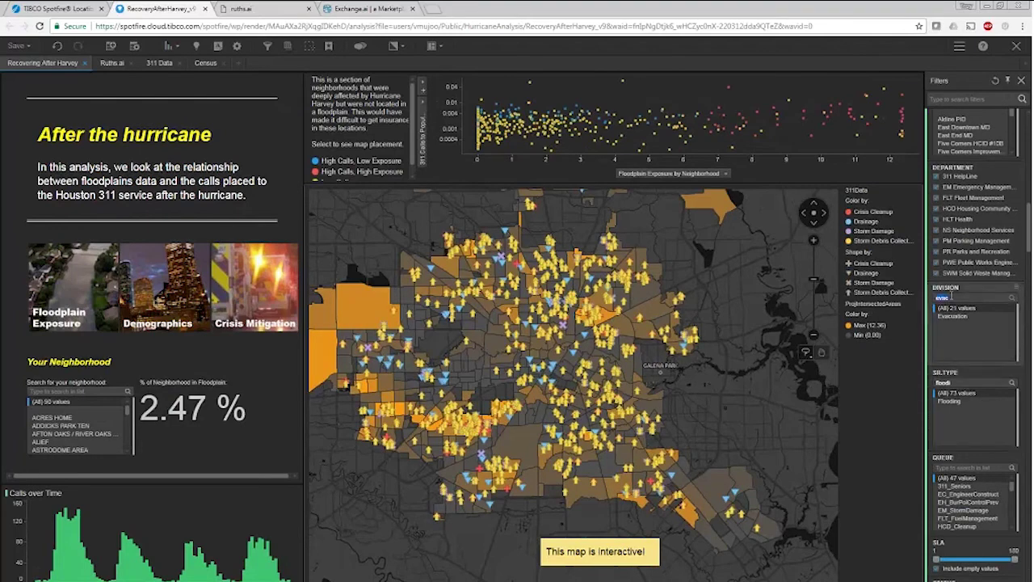
{"action": "key", "text": "BackSpace"}
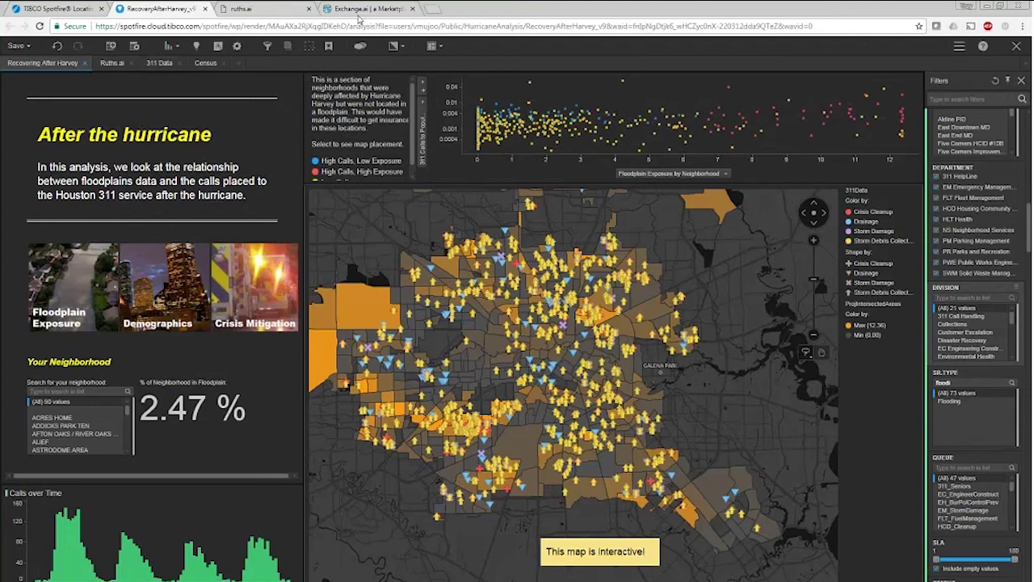
Return to the TIBCO Community wiki at its Hurricane Harvey analysis by Ruths.ai section
{"action": "left_click", "coordinate": [57, 8]}
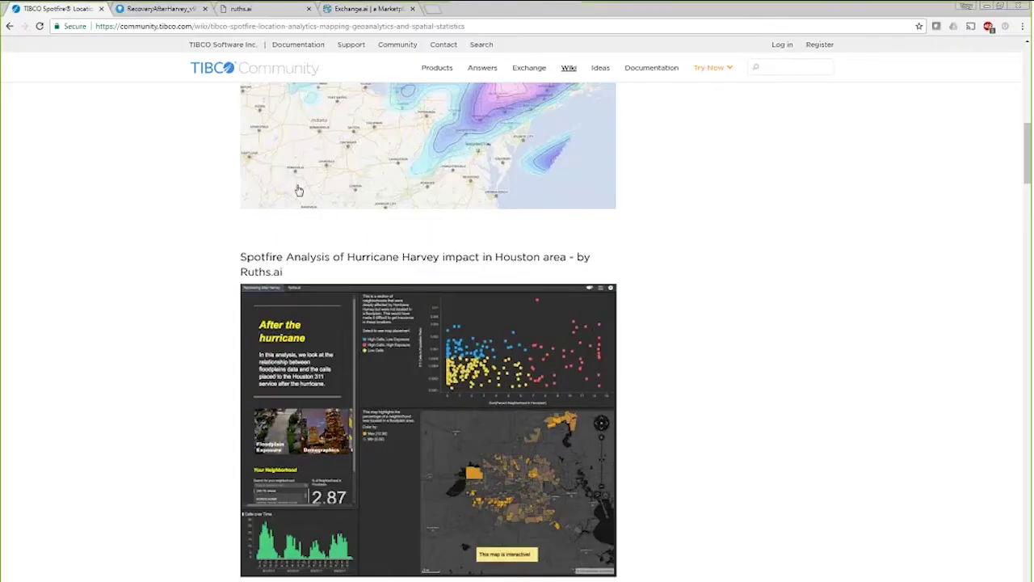
{"action": "scroll", "coordinate": [390, 321], "scroll_direction": "down", "scroll_amount": 1}
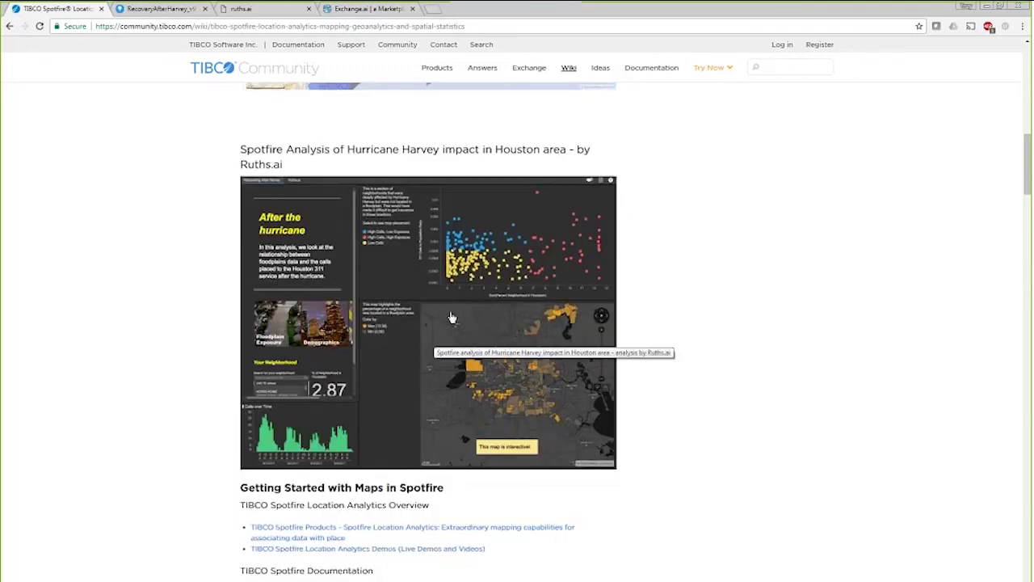
Browse the Exchange.ai After Hurricane Harvey free template page, then go to the Ruths.ai homepage
{"action": "left_click", "coordinate": [359, 10]}
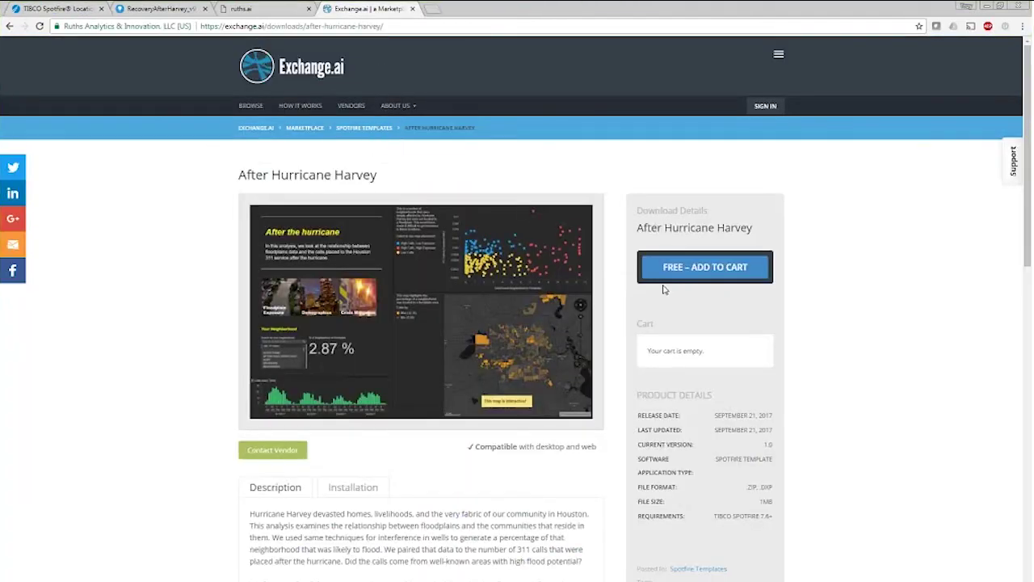
{"action": "scroll", "coordinate": [564, 339], "scroll_direction": "down", "scroll_amount": 1}
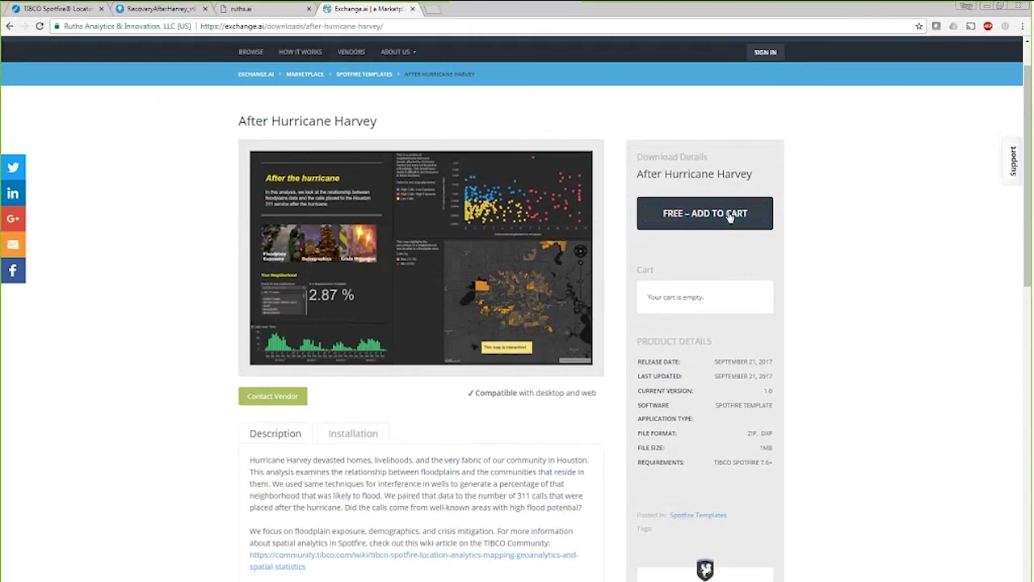
{"action": "scroll", "coordinate": [450, 374], "scroll_direction": "up", "scroll_amount": 1}
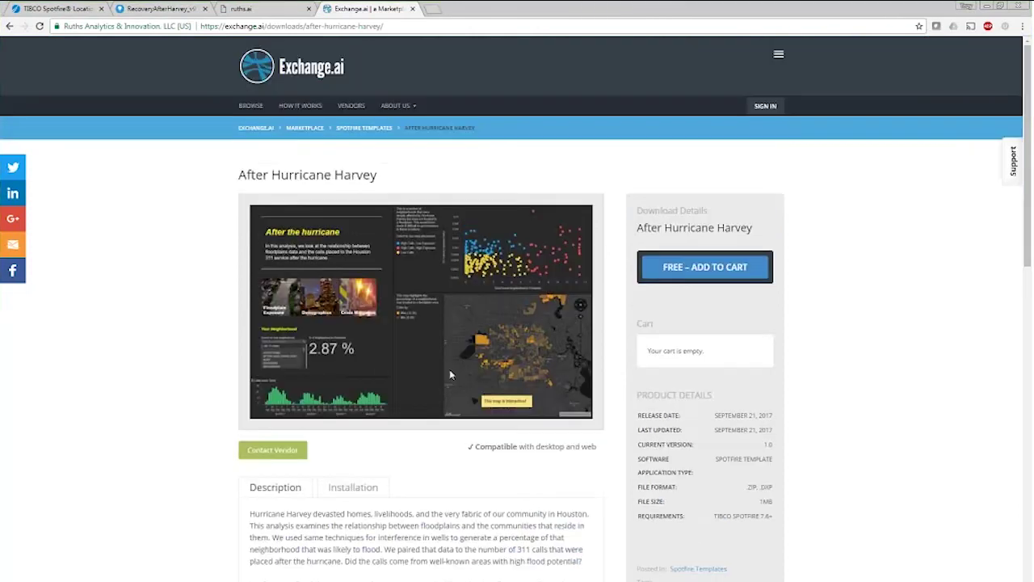
{"action": "left_click", "coordinate": [274, 11]}
Scroll to Meet the Team on ruths.ai and highlight the Analytics Team Lead's name and title
{"action": "scroll", "coordinate": [485, 277], "scroll_direction": "down", "scroll_amount": 2}
{"action": "scroll", "coordinate": [484, 277], "scroll_direction": "down", "scroll_amount": 15}
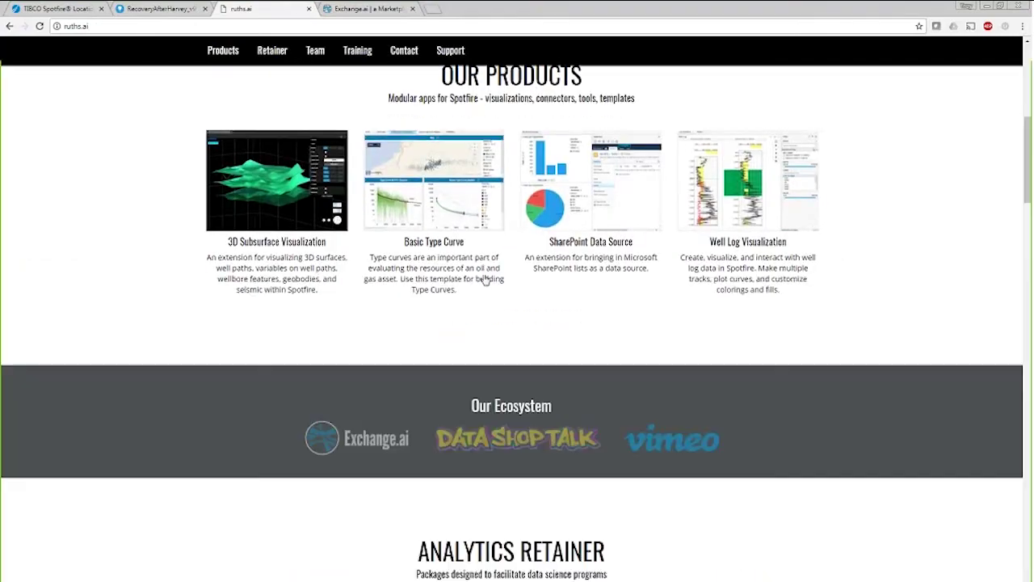
{"action": "scroll", "coordinate": [485, 279], "scroll_direction": "down", "scroll_amount": 8}
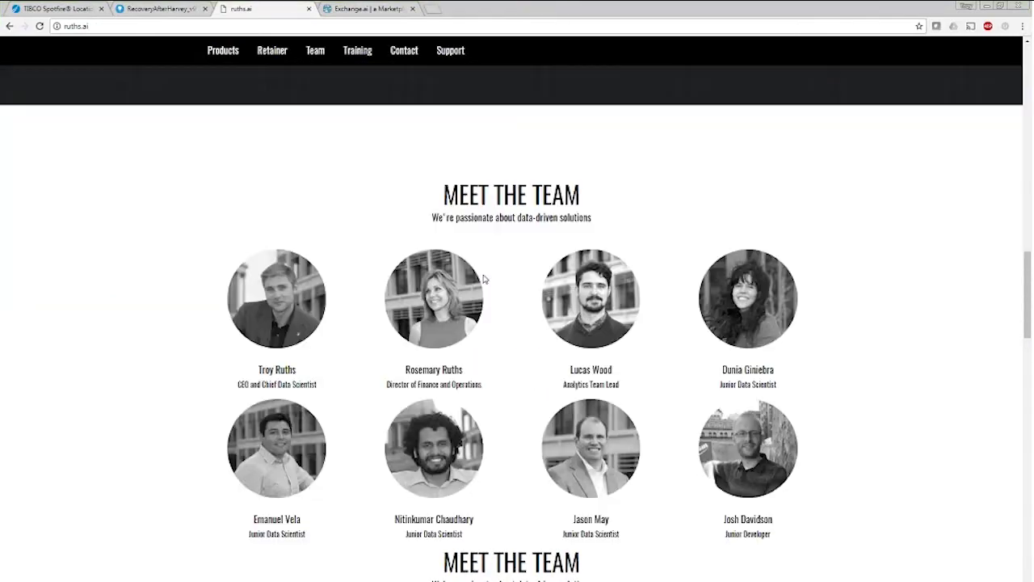
{"action": "left_click_drag", "start_coordinate": [570, 319], "coordinate": [637, 337]}
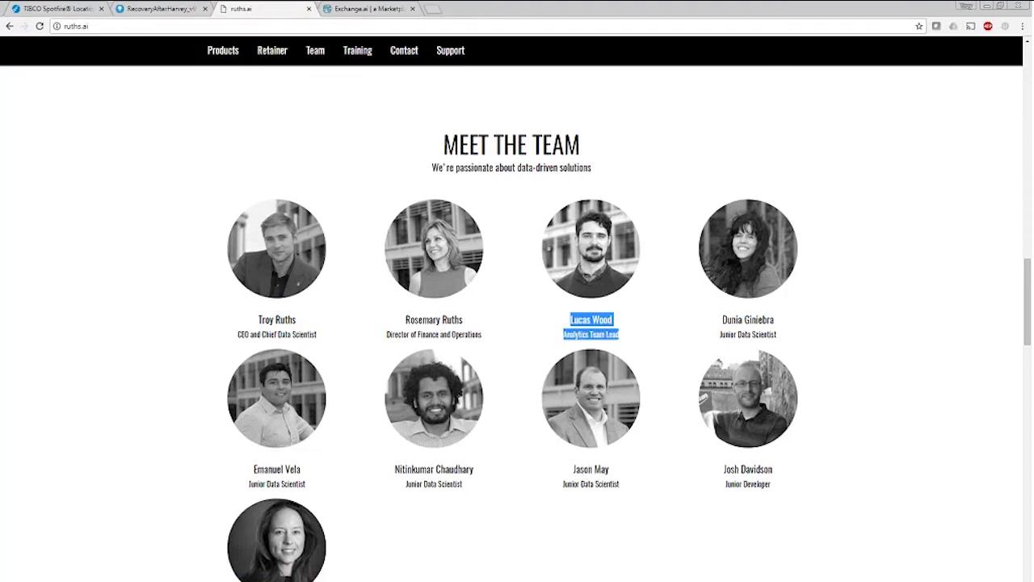